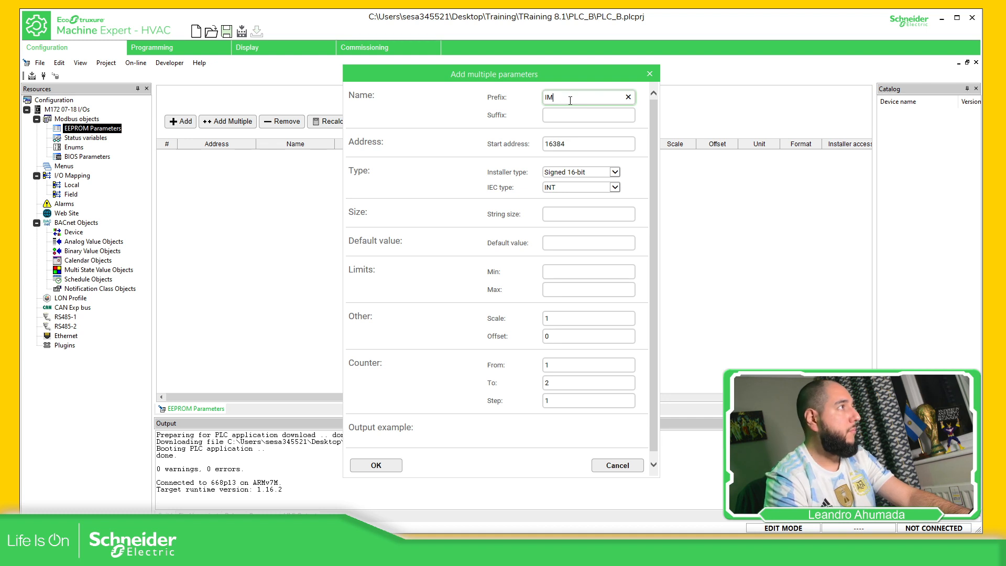
Add multiple EEPROM parameters with the prefix IMotorSetpoint and a counter running to 5.
type("Motor")
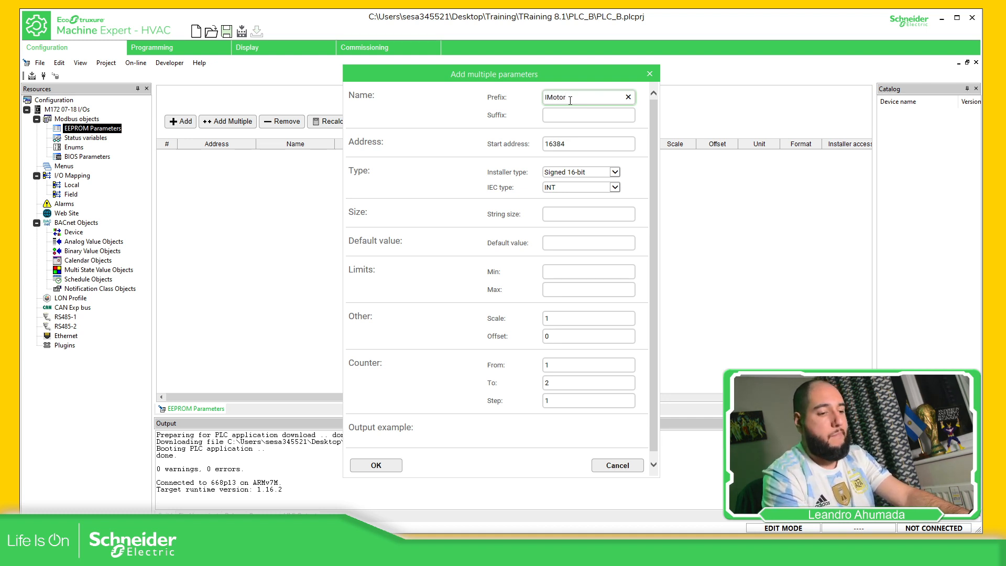
type("Setpoint")
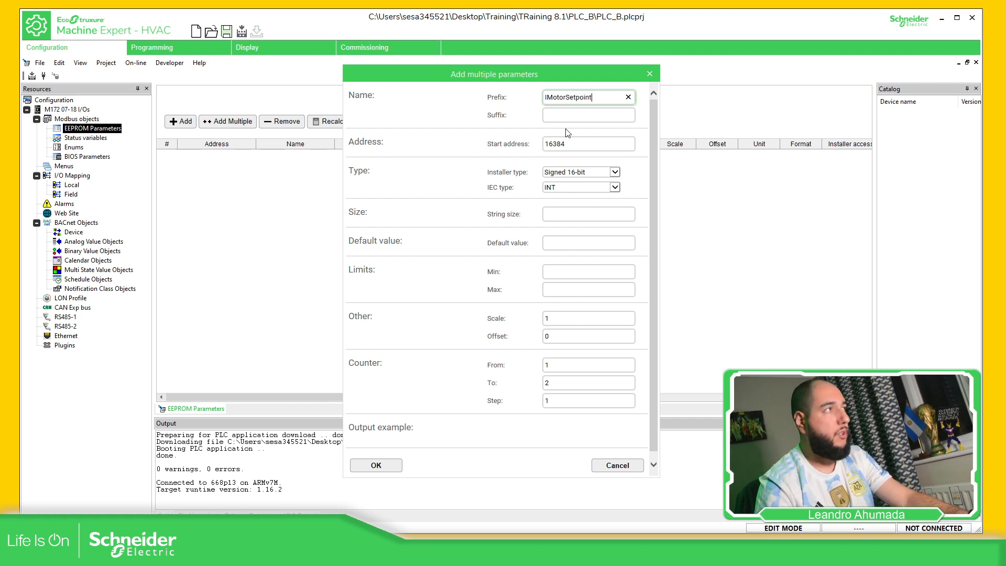
scroll(565, 345, "down", 1)
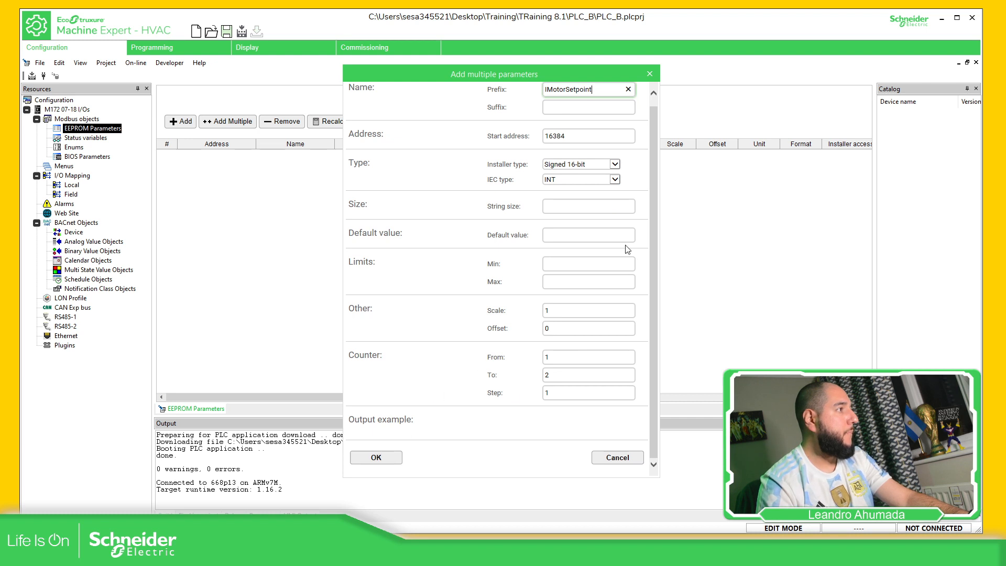
left_click(557, 209)
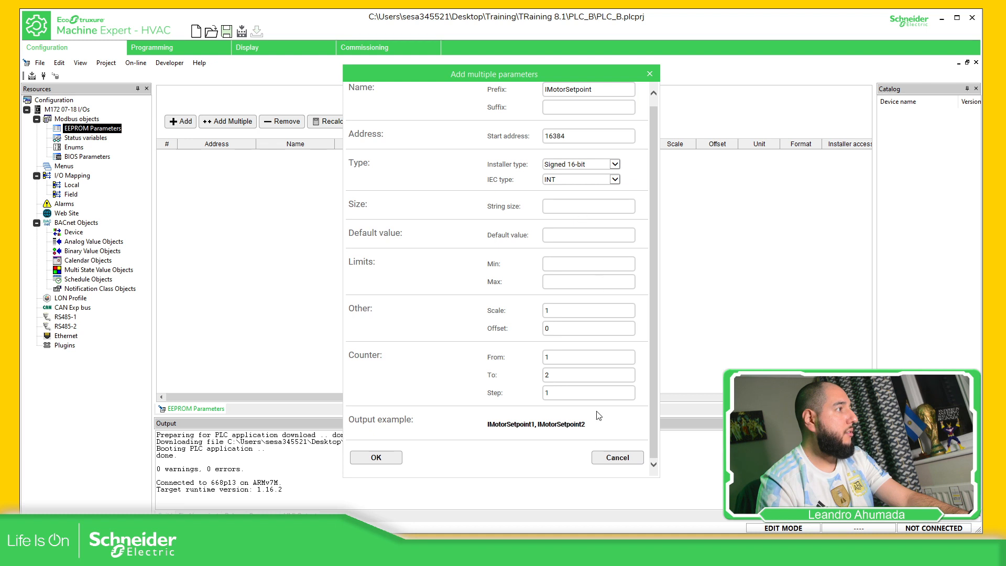
left_click(565, 375)
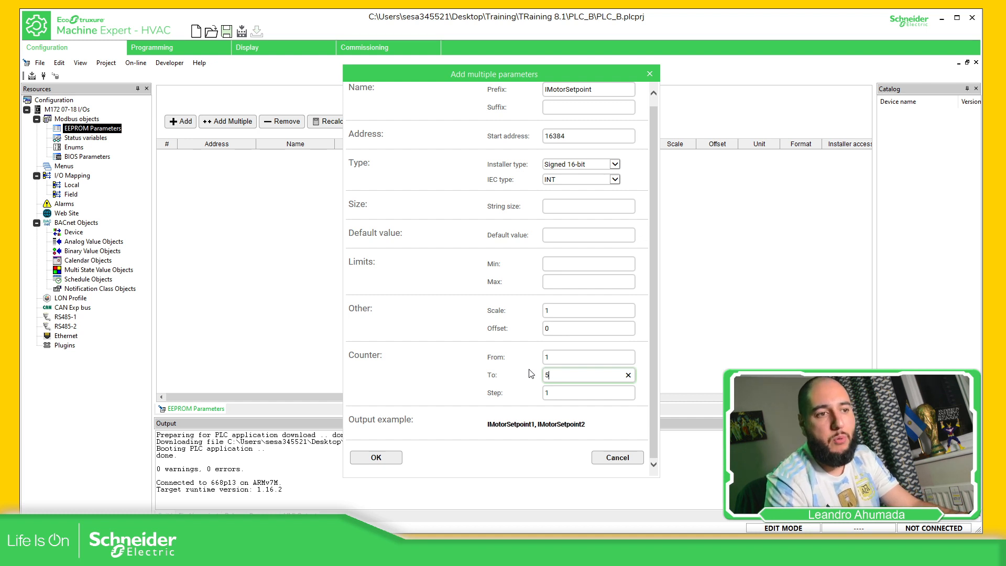
left_click(466, 369)
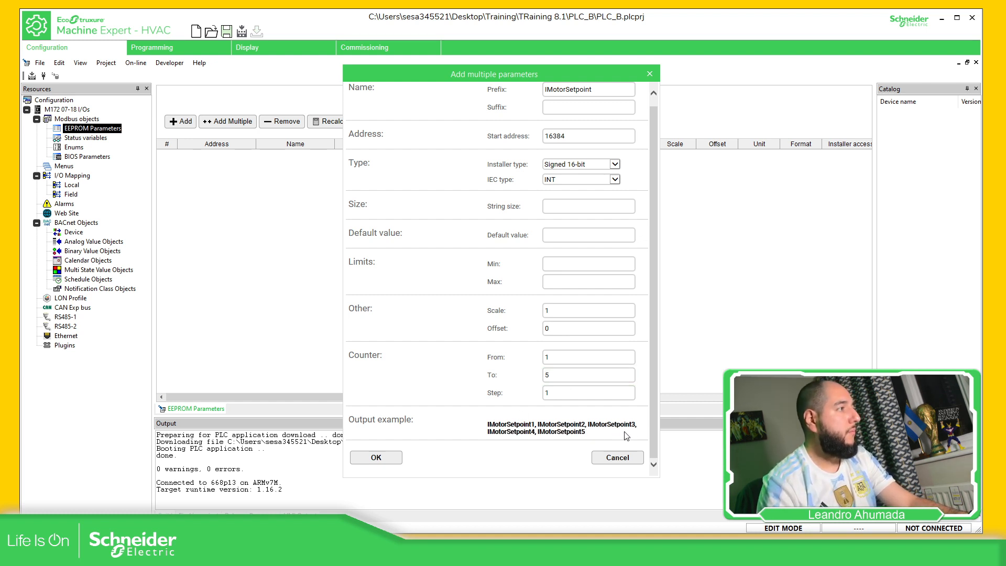
left_click(377, 458)
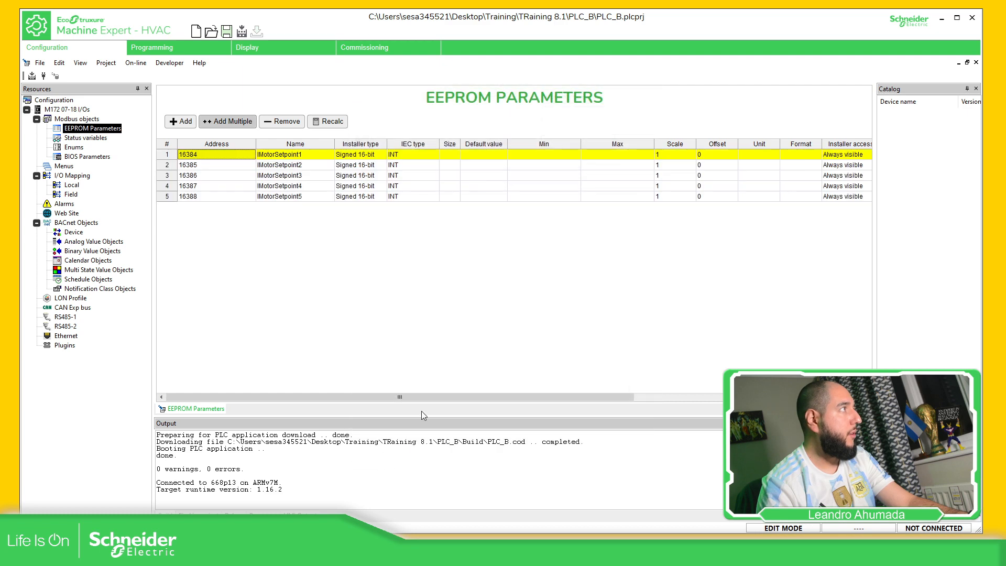
Add another batch of EEPROM parameters with the prefix IMotorHours and a counter running to 5.
left_click(232, 122)
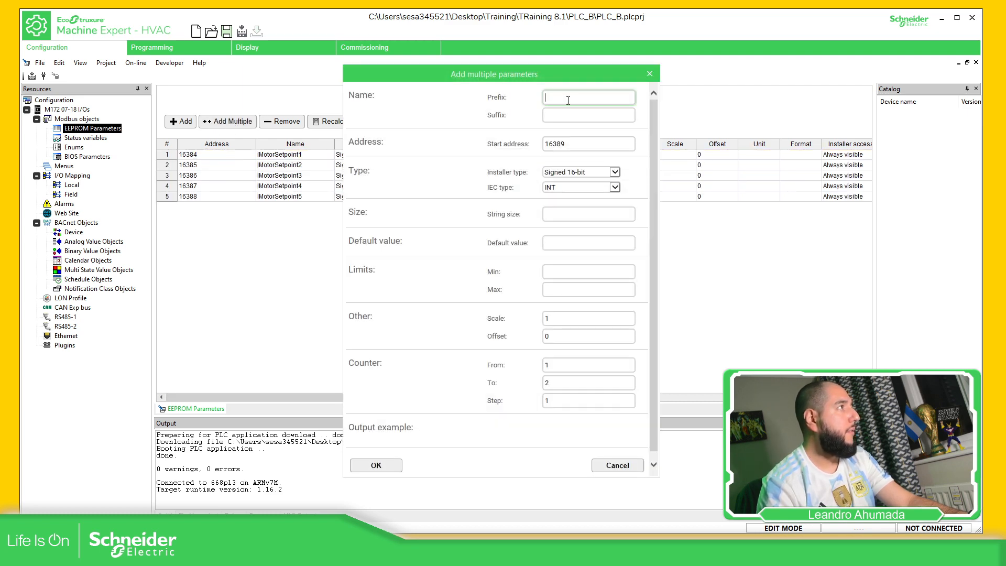
type("Imoto")
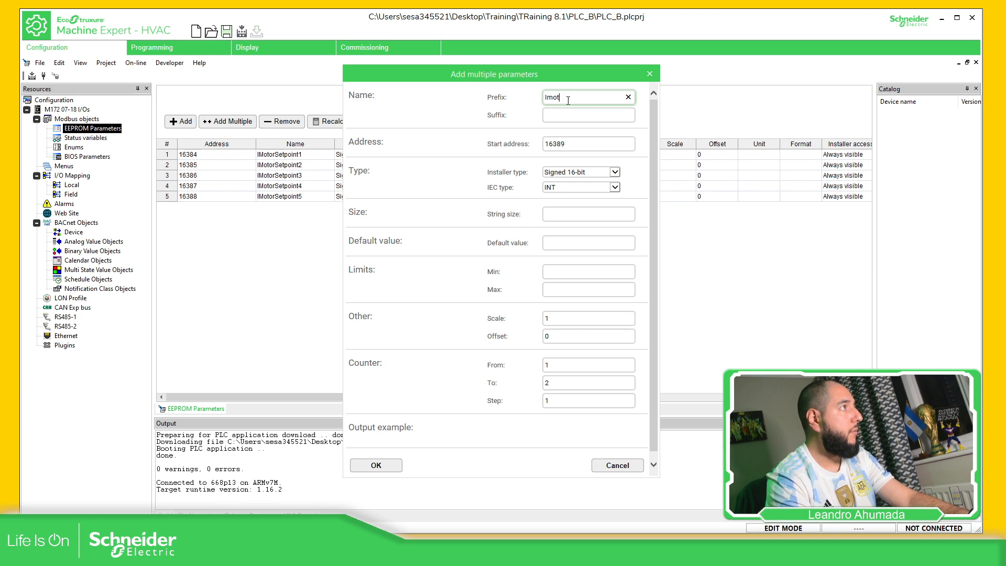
type("otorHours")
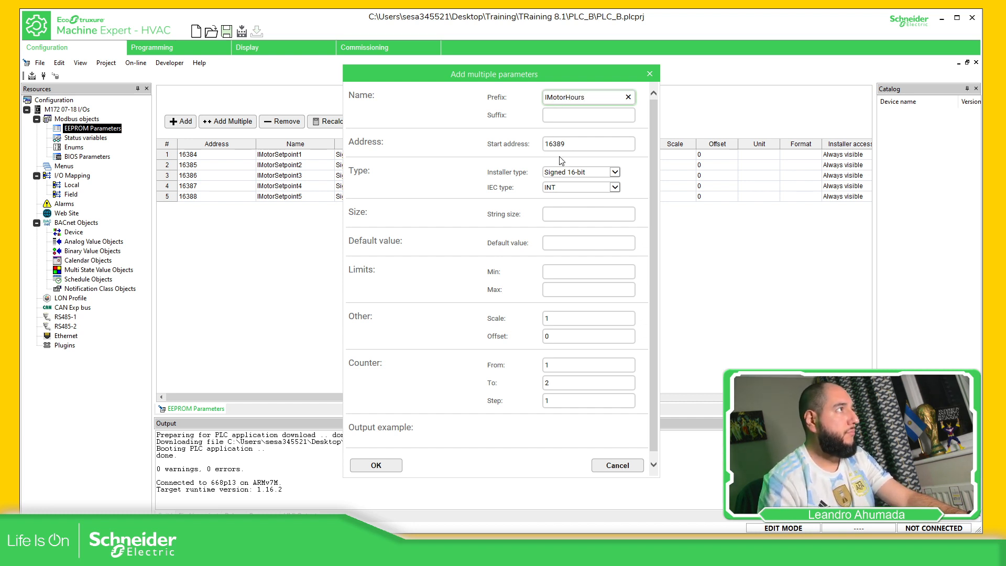
left_click_drag(554, 389, 537, 386)
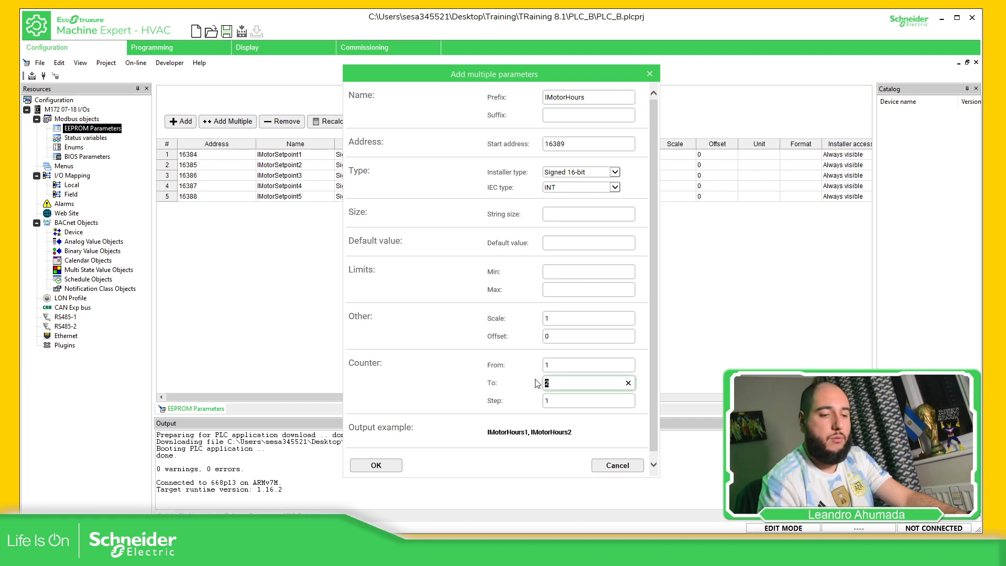
left_click(393, 469)
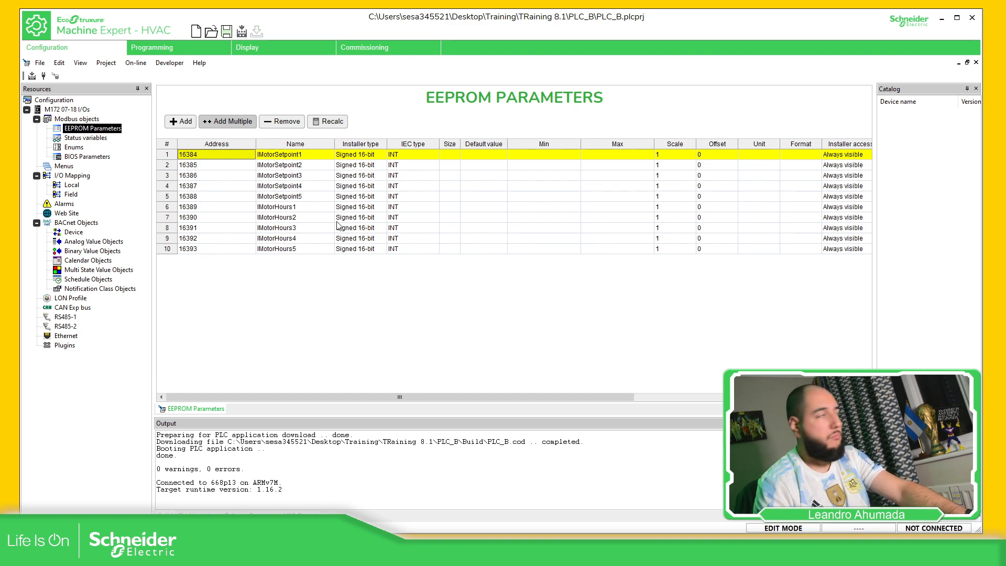
Begin a multiple addition of status variables with the prefix xMotorFwd and a counter running to 5.
left_click(87, 138)
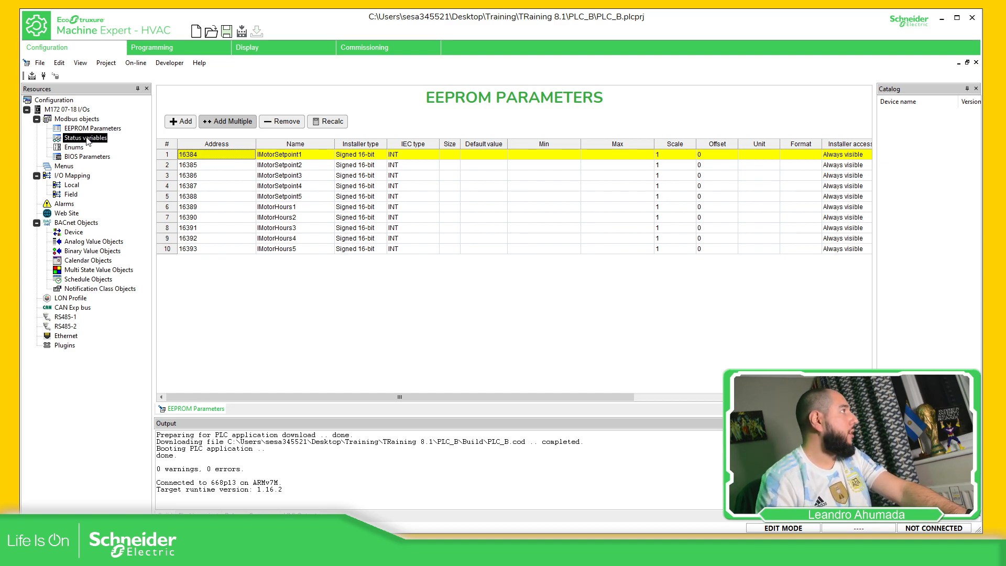
left_click(221, 124)
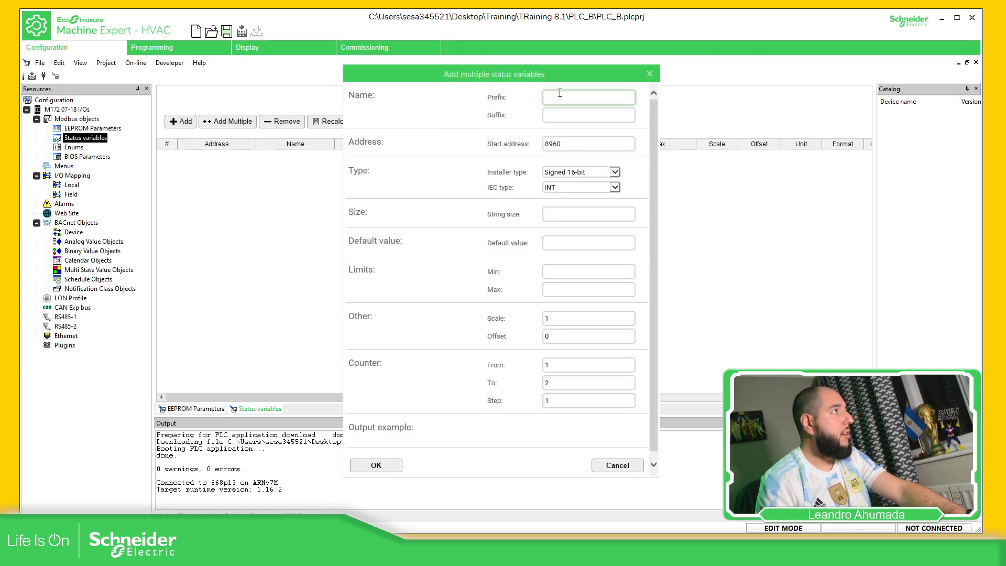
type("xMo")
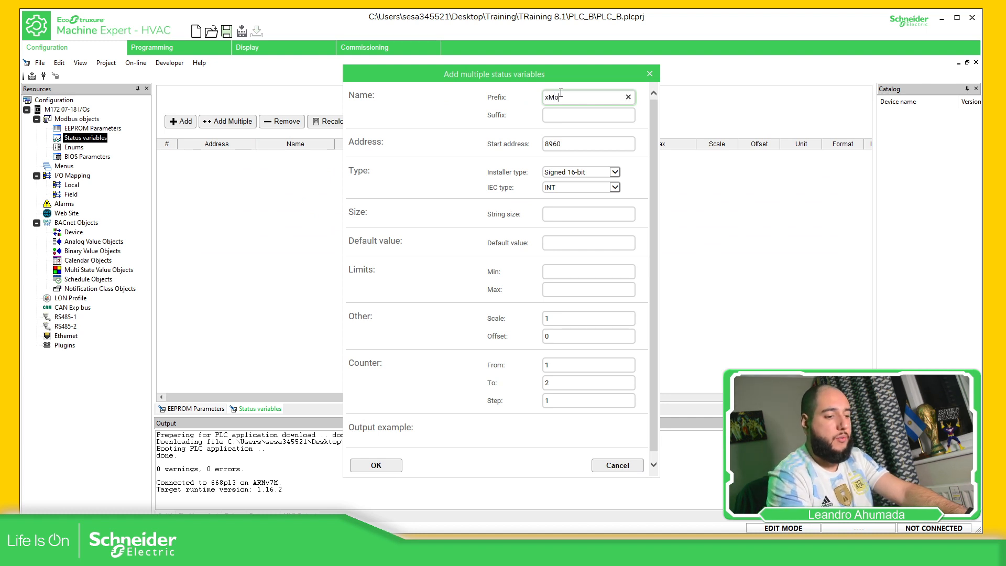
type("tor")
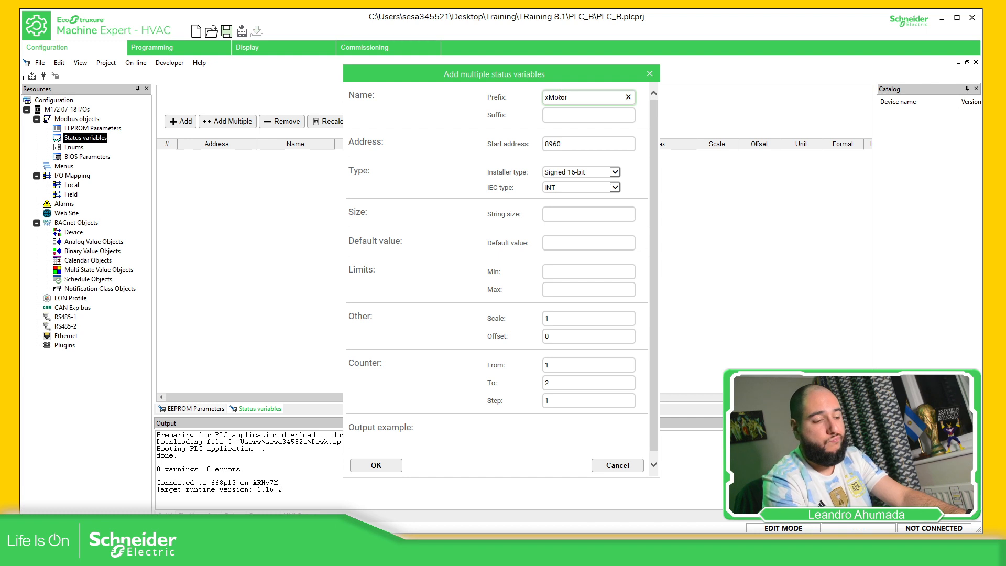
type("Run")
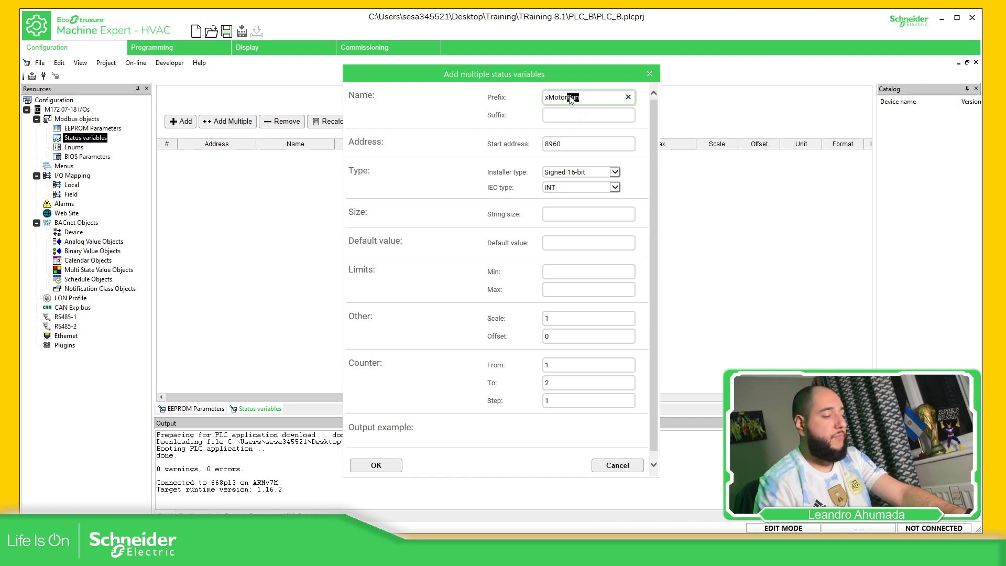
type("R")
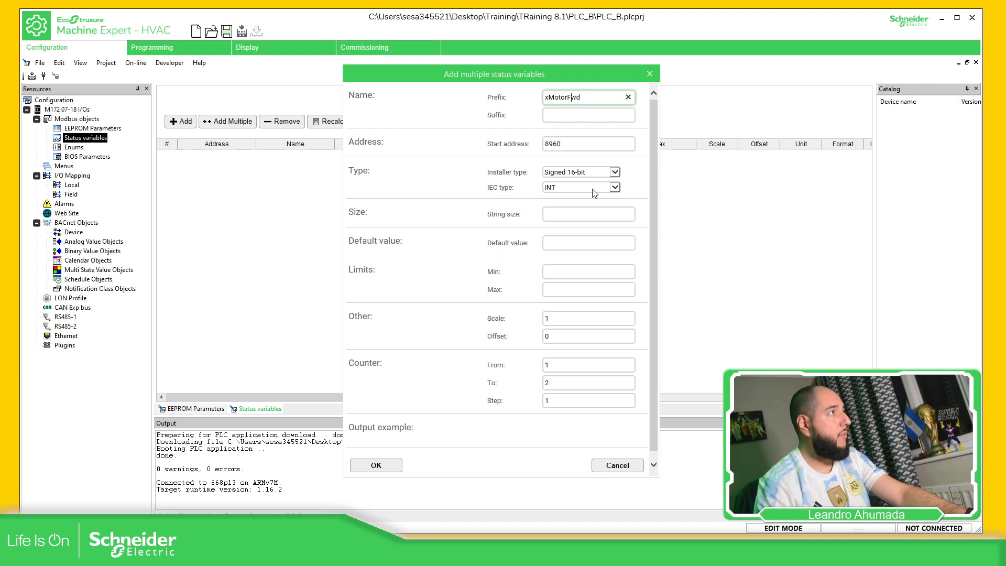
left_click_drag(561, 383, 530, 384)
type("5")
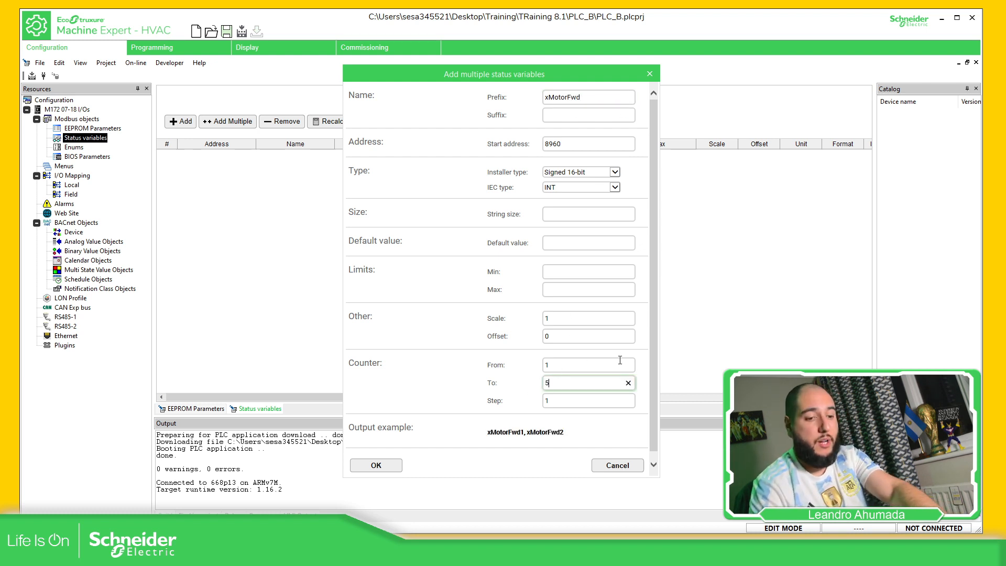
Set the xMotorFwd variables' installer type to Boolean and IEC type to BOOL, and create them.
left_click(615, 173)
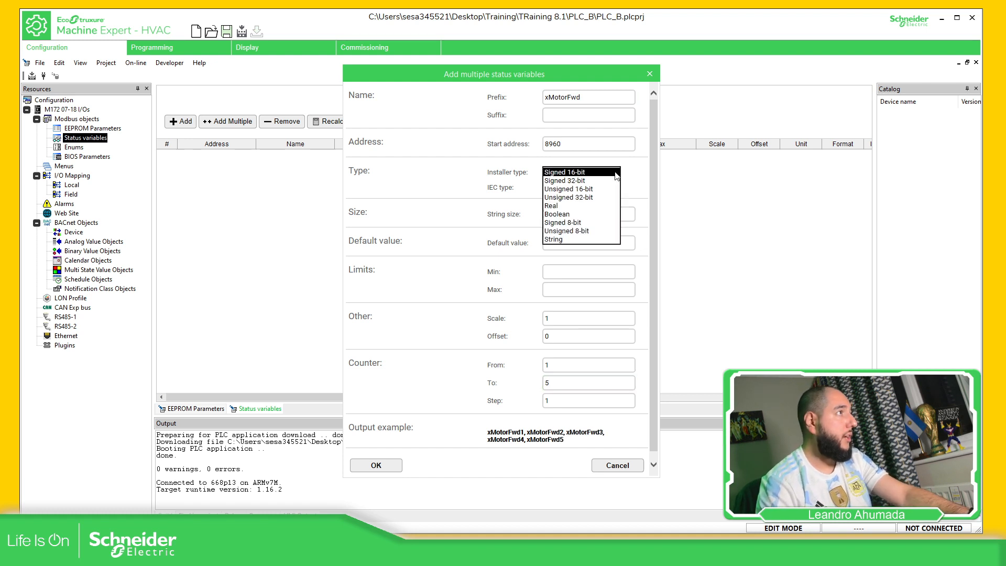
left_click(558, 214)
left_click(579, 189)
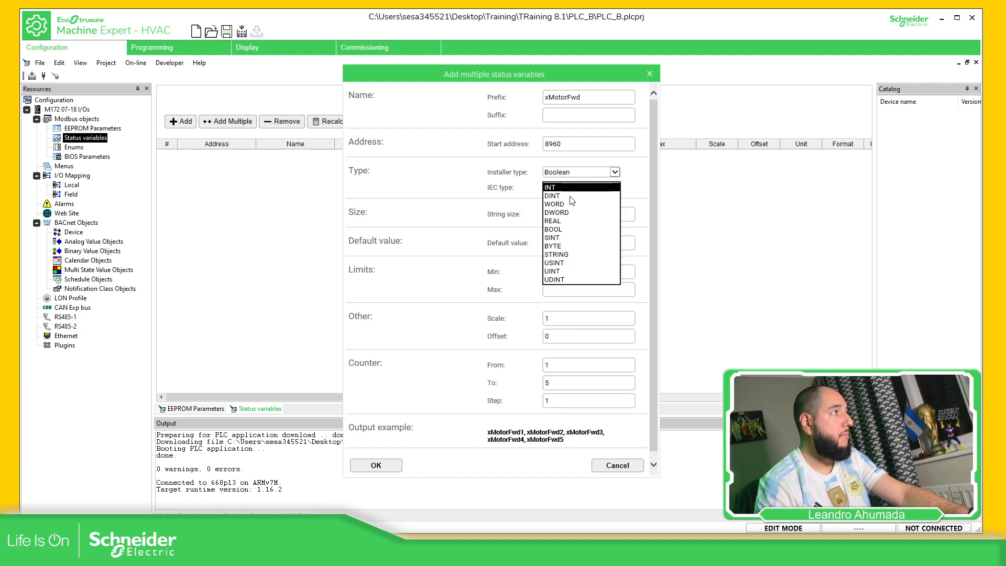
left_click(554, 229)
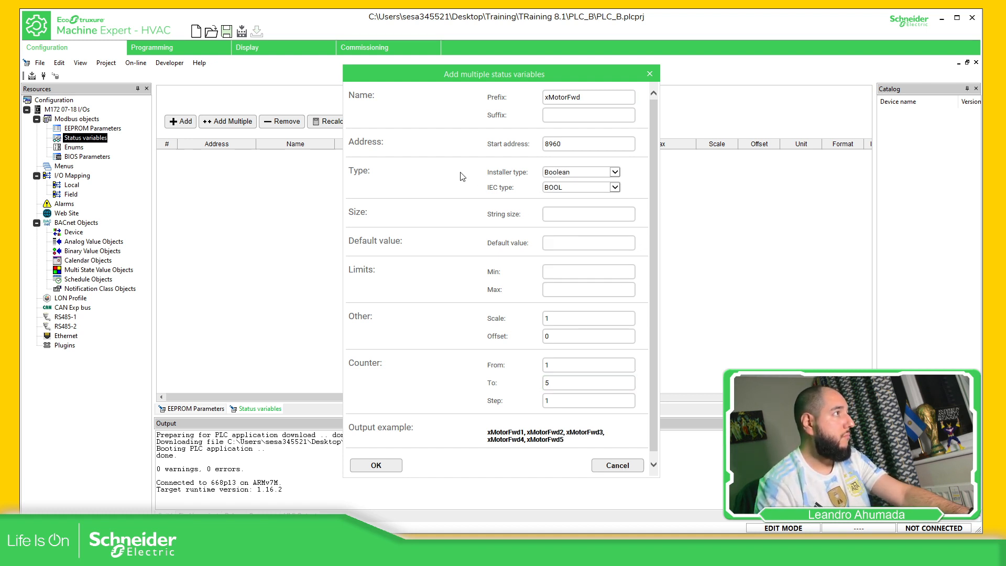
left_click(387, 466)
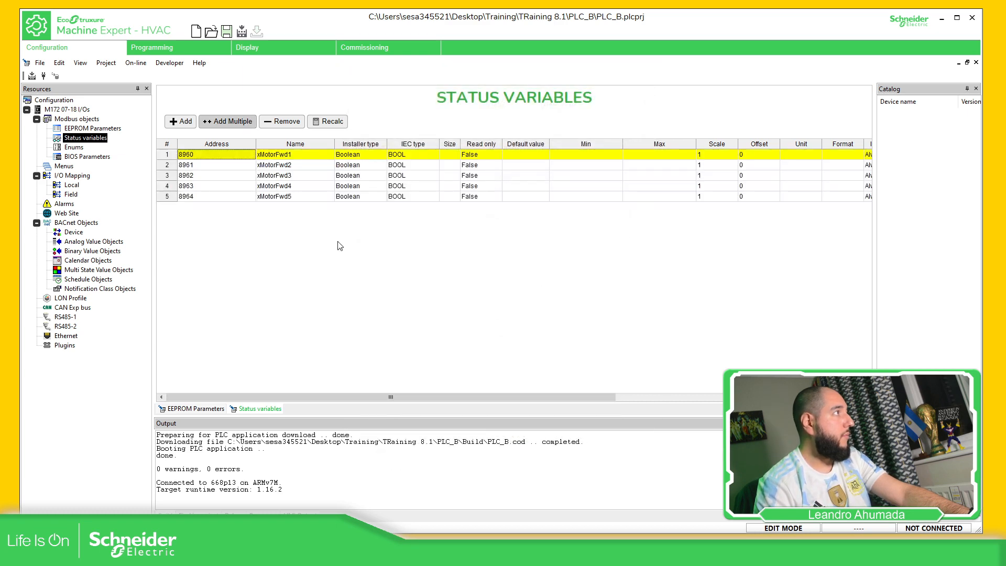
Add a second batch of status variables with prefix xMotorRev, installer type Boolean, IEC type BOOL and a counter running to 5.
left_click(235, 122)
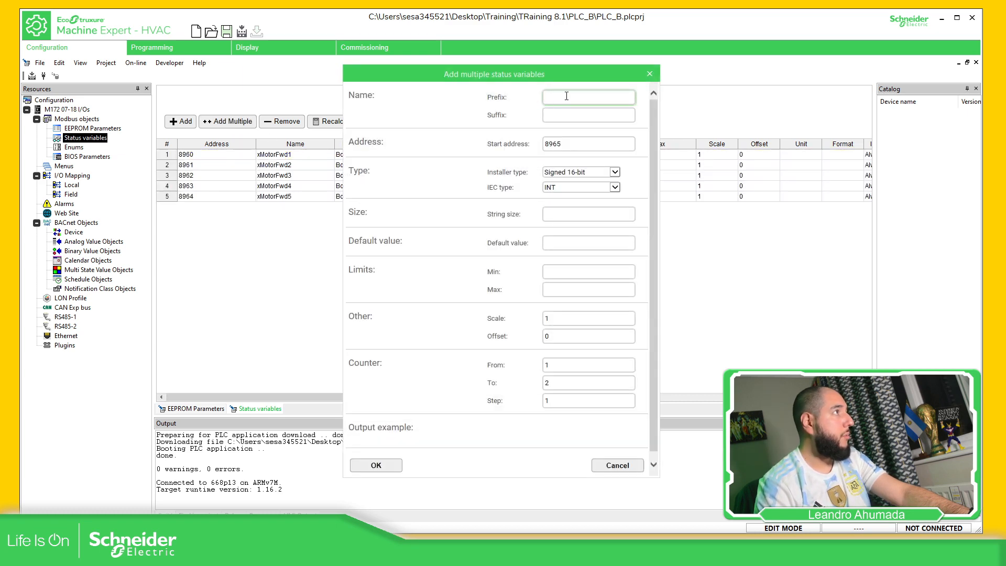
type("xMotorR")
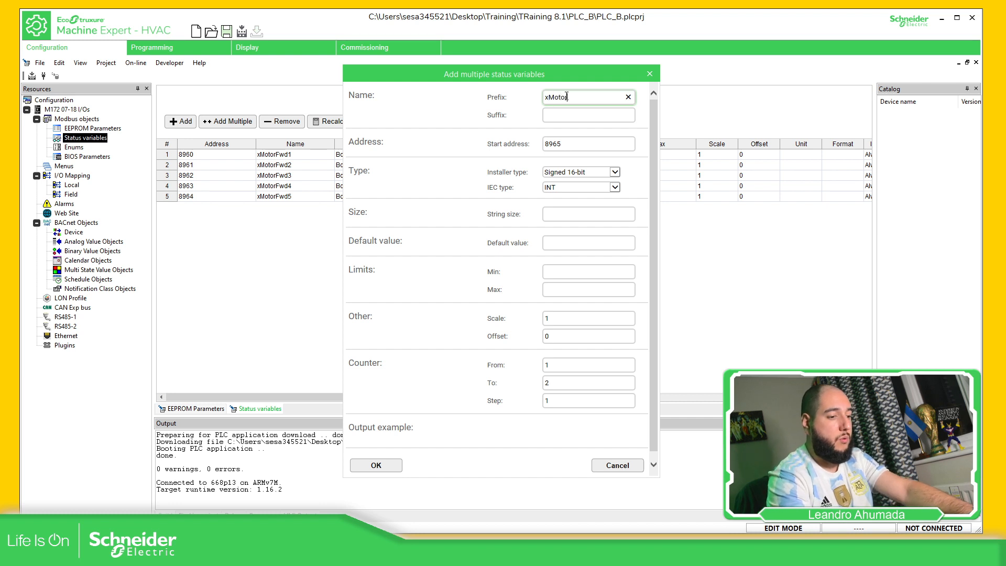
type("ev")
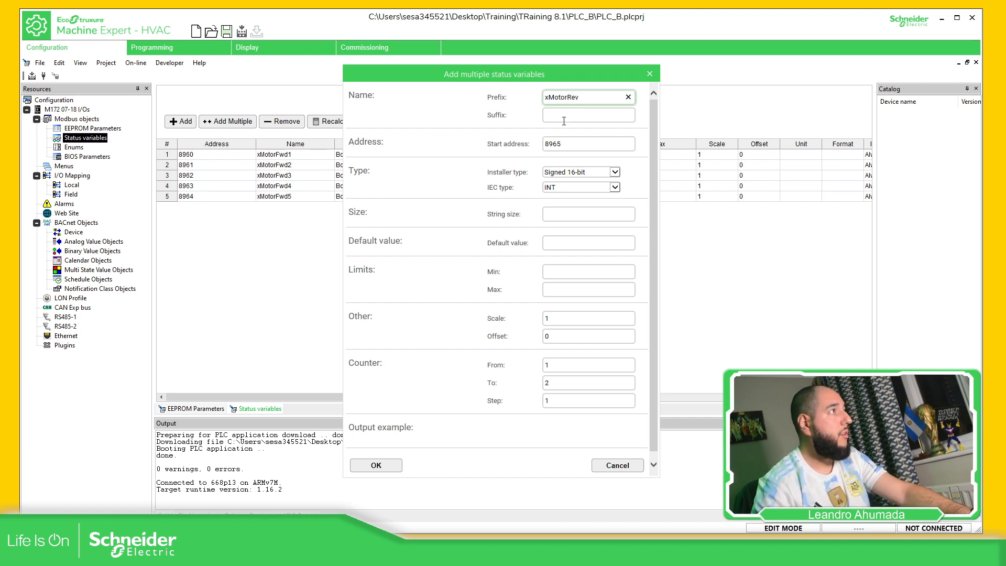
left_click(587, 173)
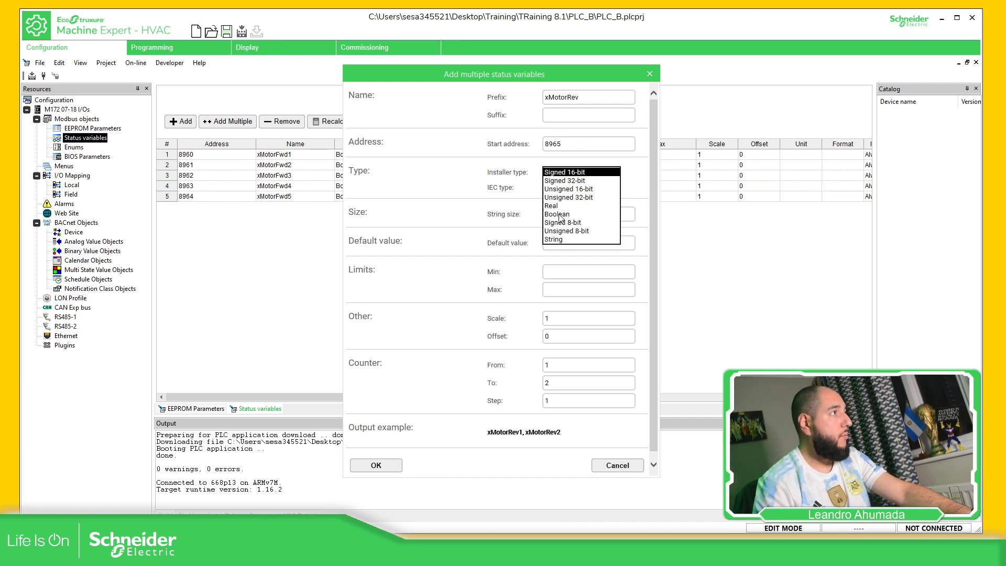
left_click(562, 214)
left_click(595, 188)
left_click(554, 230)
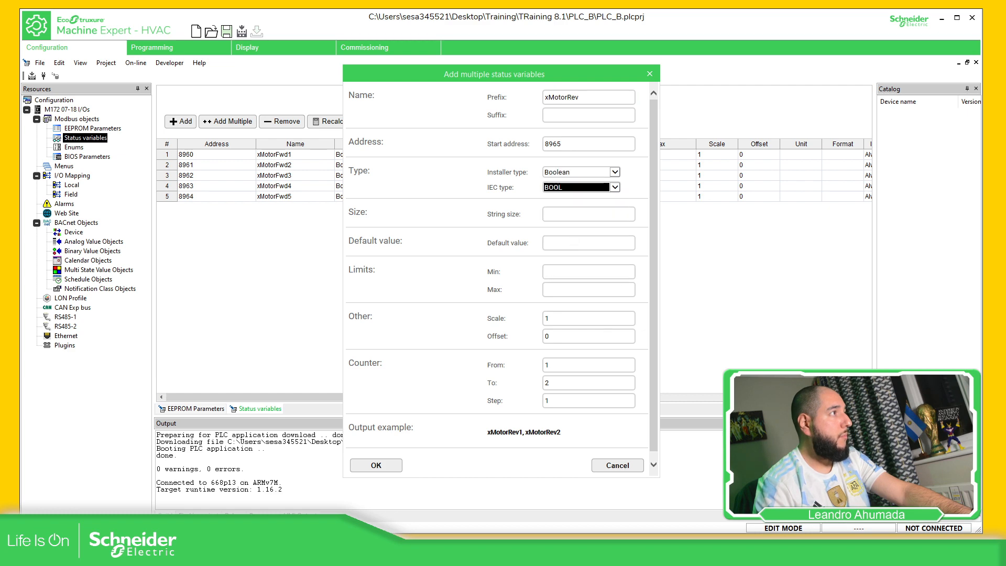
double_click(545, 383)
type("5")
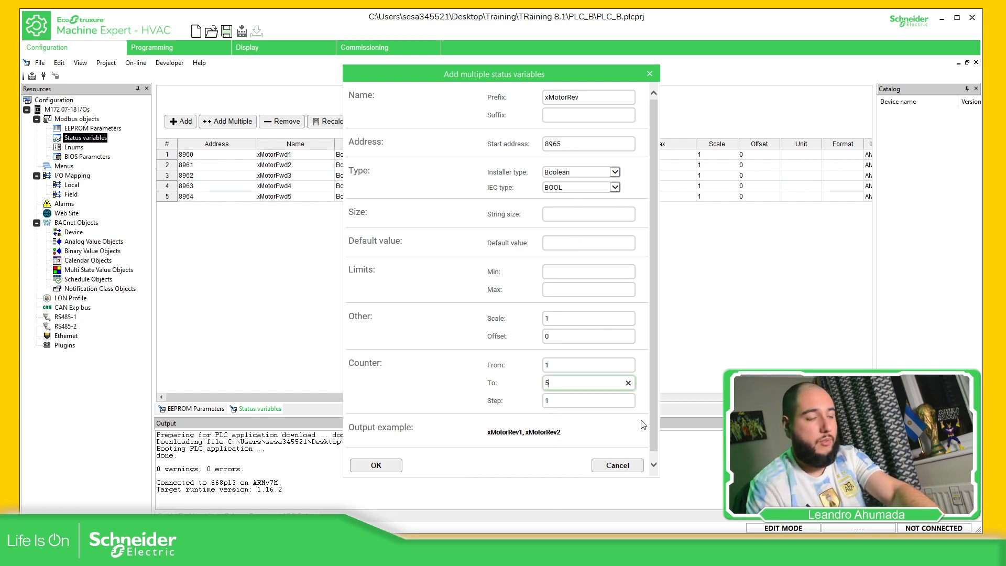
left_click(376, 465)
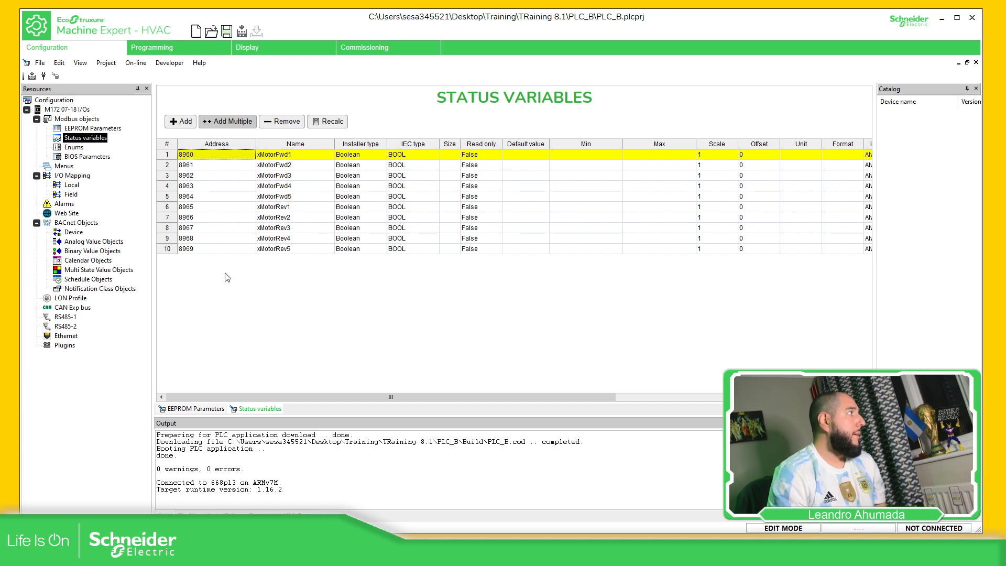
Return to the EEPROM parameters table and select the Menus entry among the project resources.
left_click(98, 129)
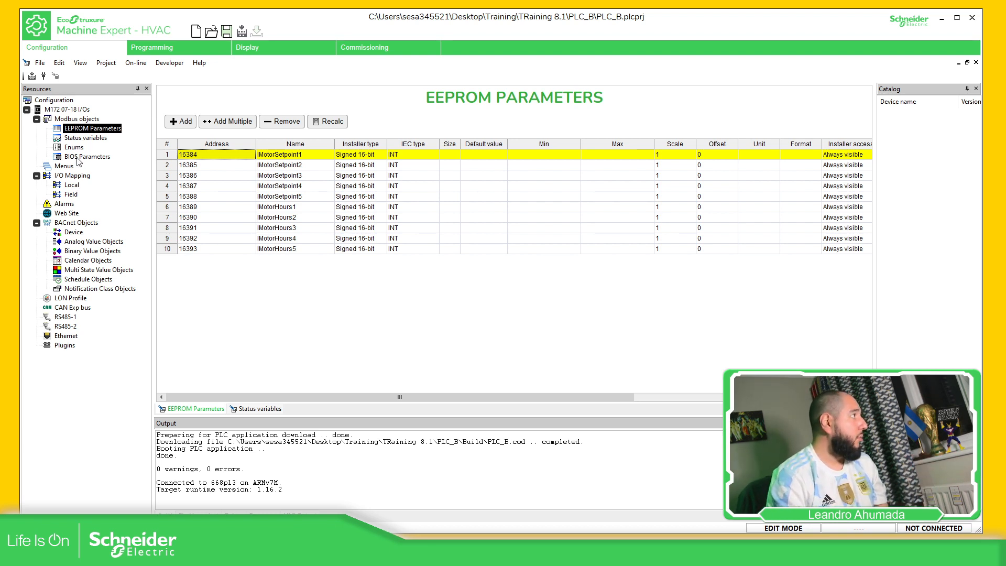
right_click(63, 167)
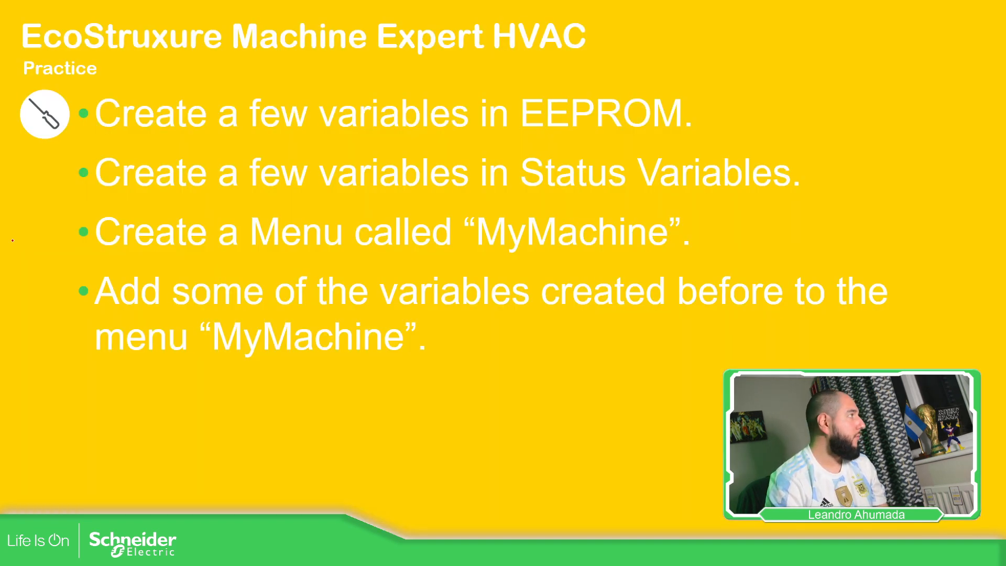
left_click_drag(687, 104, 736, 89)
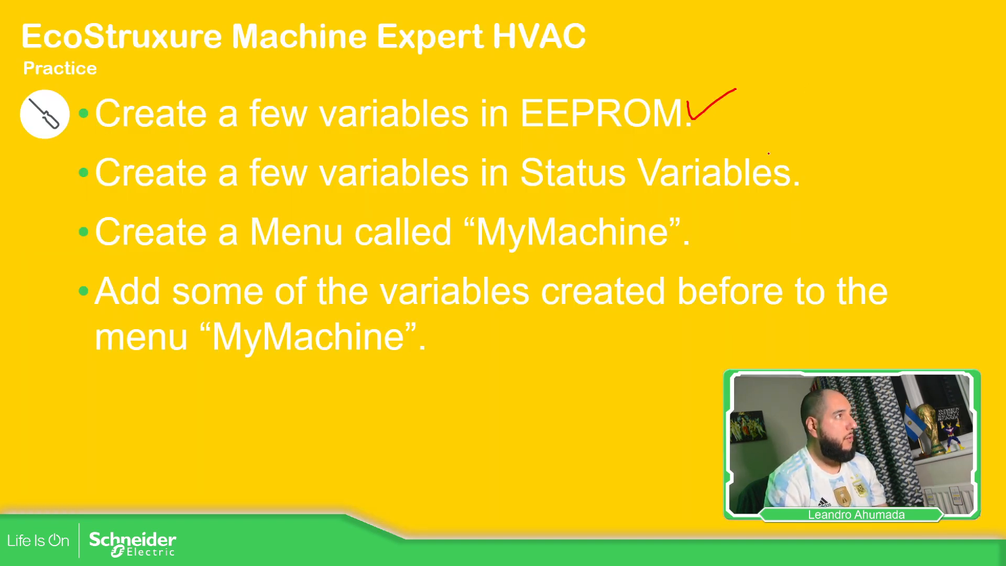
left_click_drag(800, 168, 863, 145)
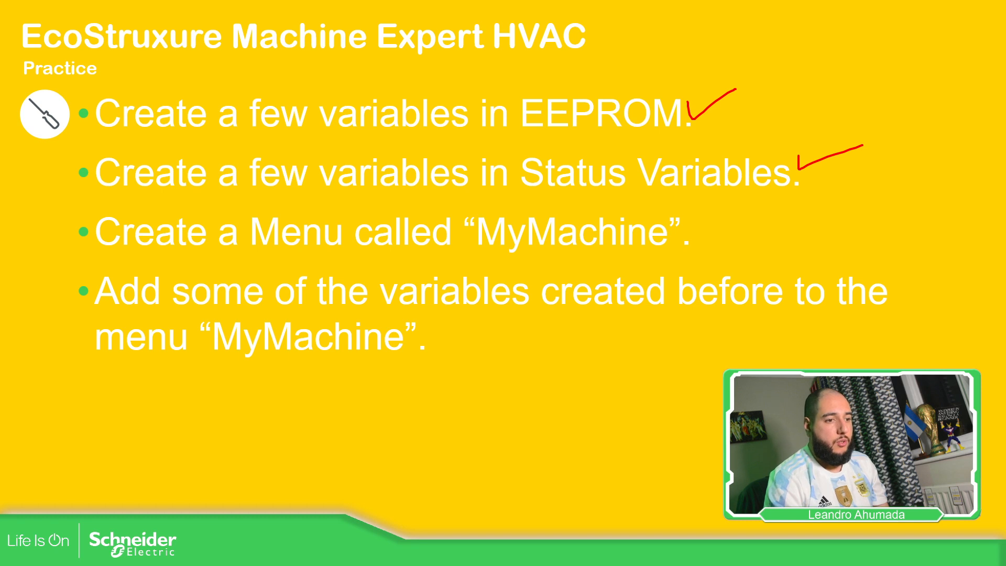
key("alt+Tab")
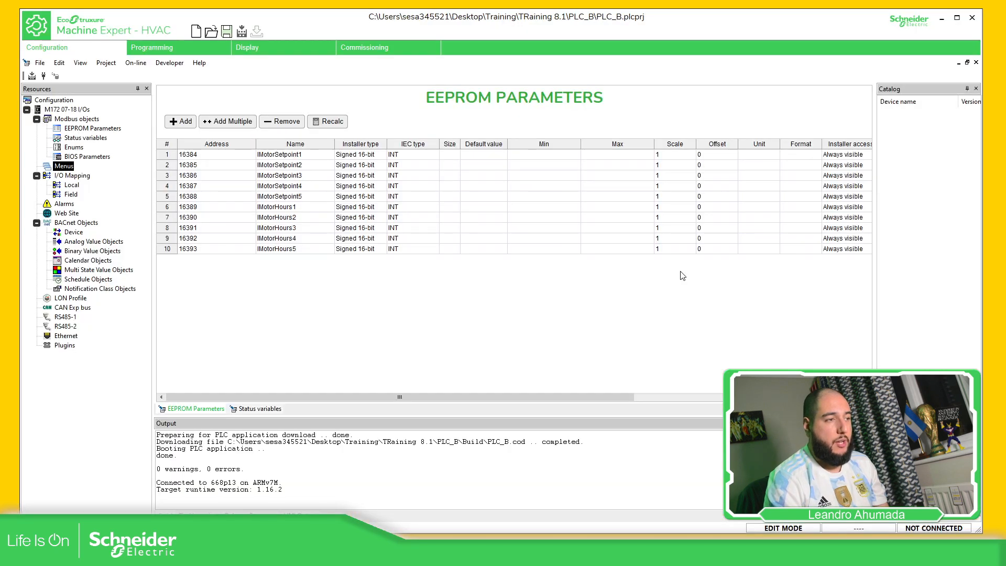
Add a menu named MyMachine under the Menus resource.
right_click(76, 167)
left_click(93, 177)
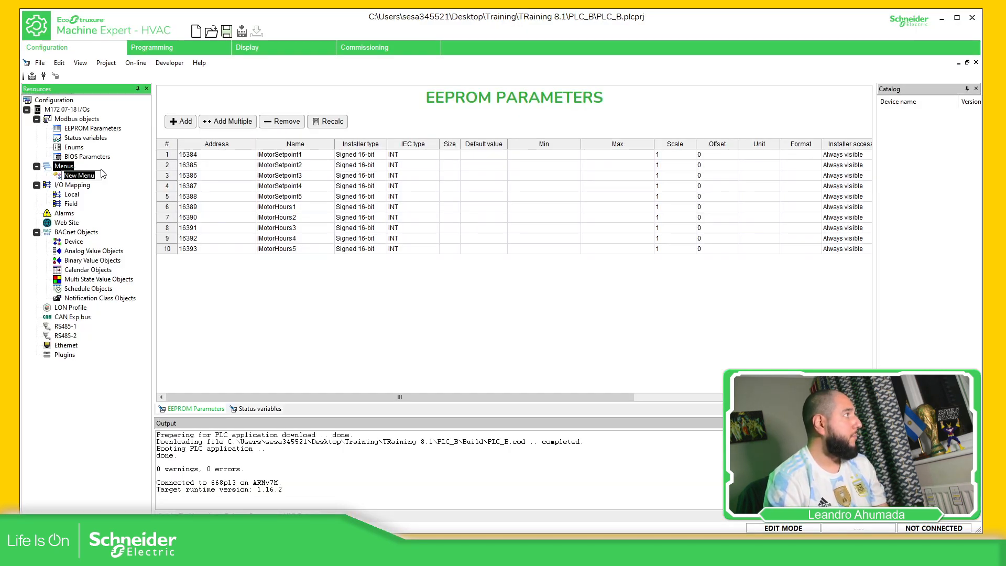
type("MyMachine")
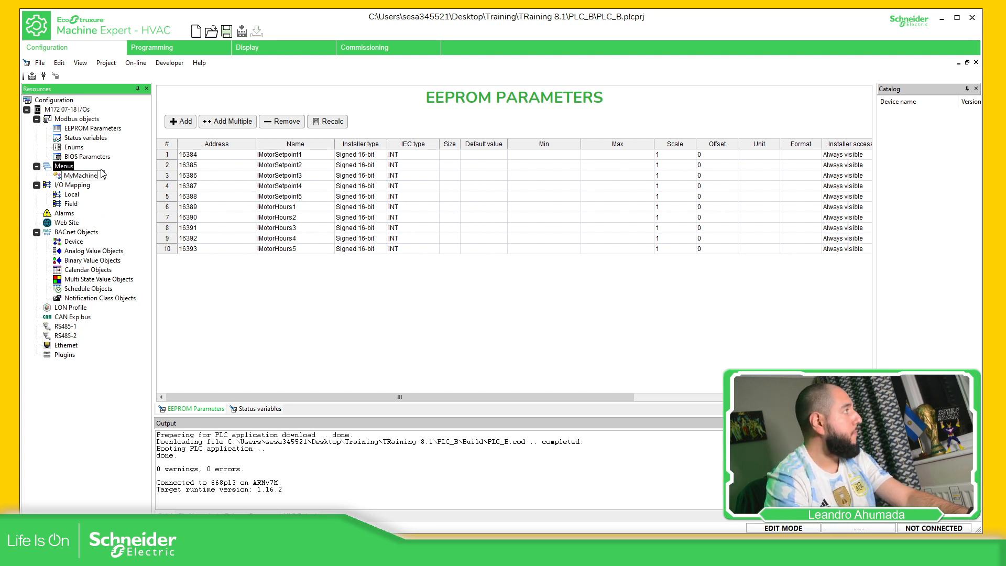
key("Return")
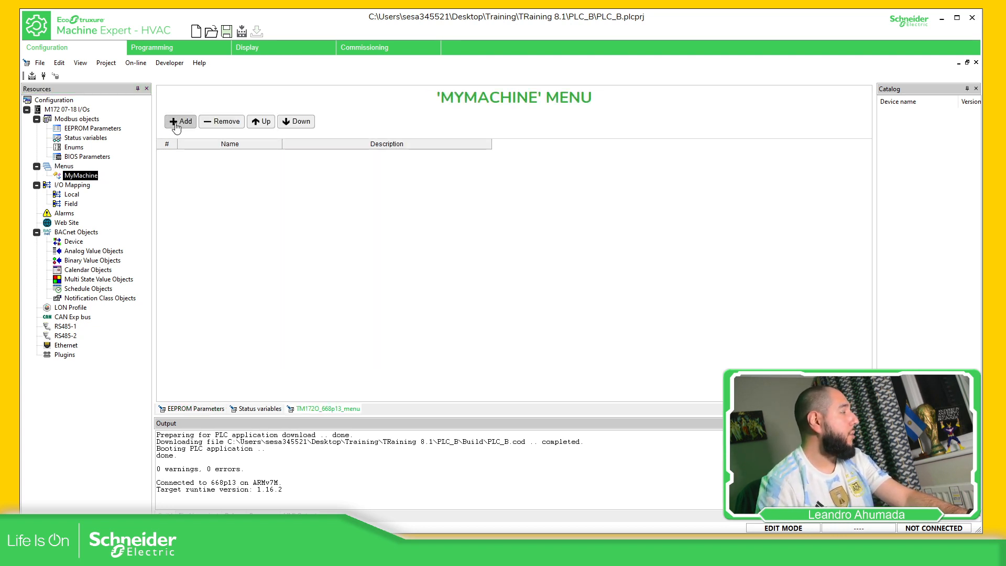
Add IMotorHours1 and IMotorHours2 as the first two entries of the MyMachine menu.
left_click(178, 125)
left_click(266, 156)
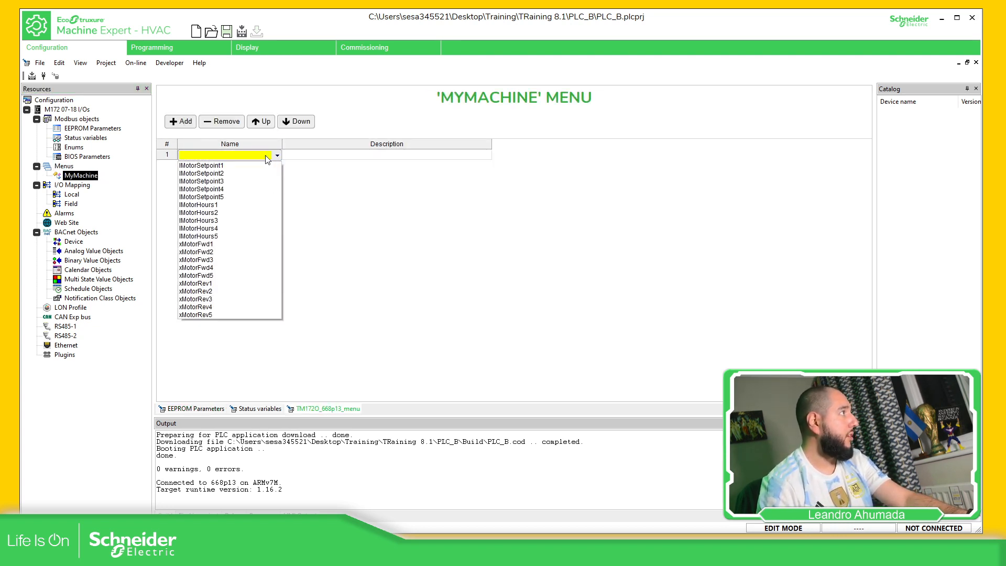
left_click(220, 204)
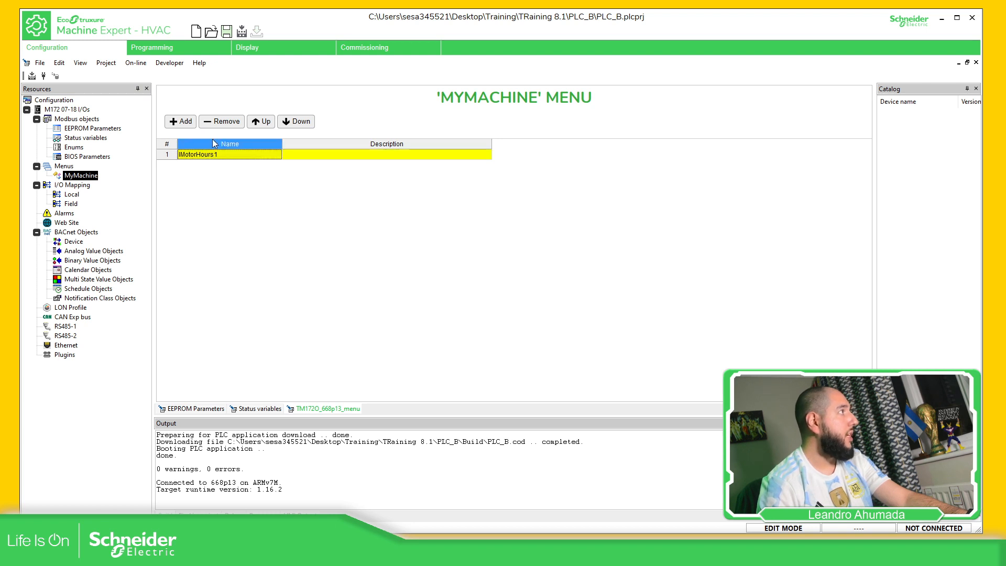
left_click(188, 122)
left_click(277, 166)
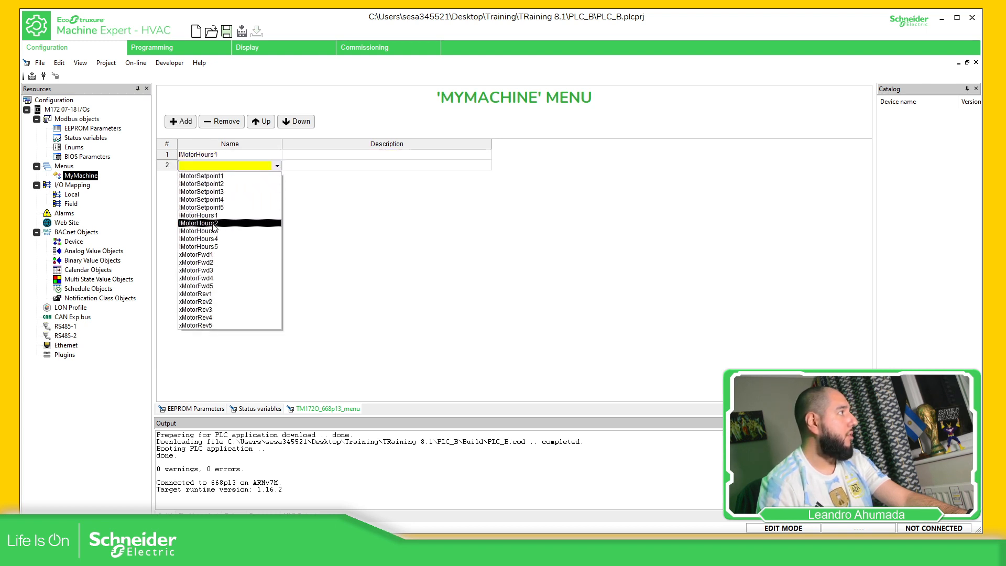
left_click(214, 223)
Add IMotorHours3, IMotorHours4 and IMotorHours5 as further entries of the MyMachine menu.
left_click(181, 121)
left_click(277, 176)
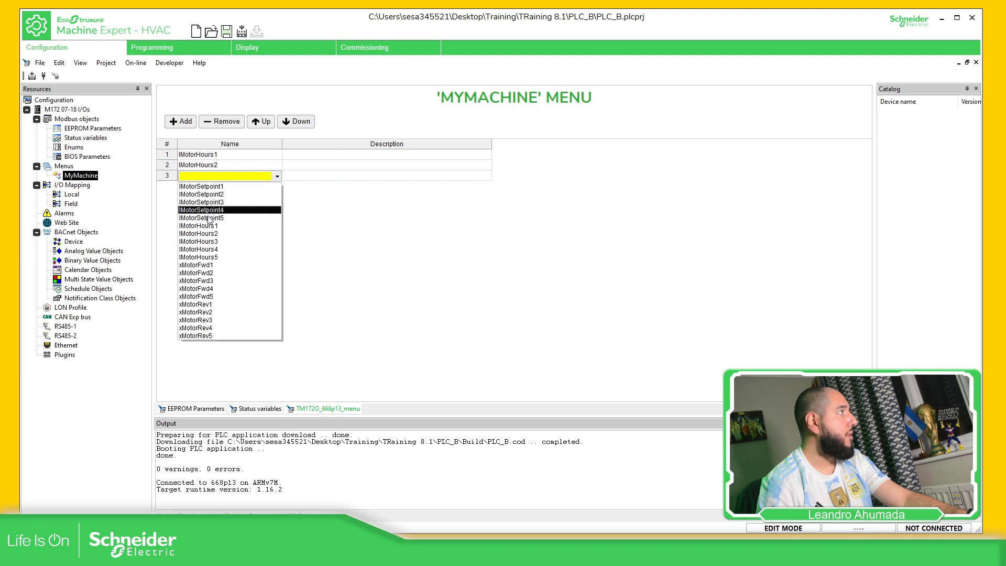
left_click(210, 241)
left_click(180, 121)
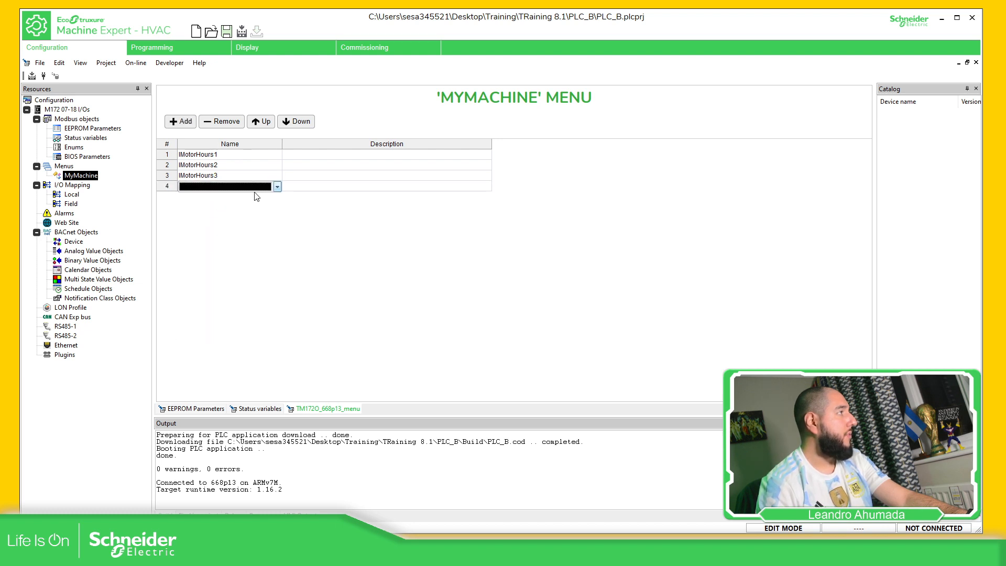
left_click(252, 187)
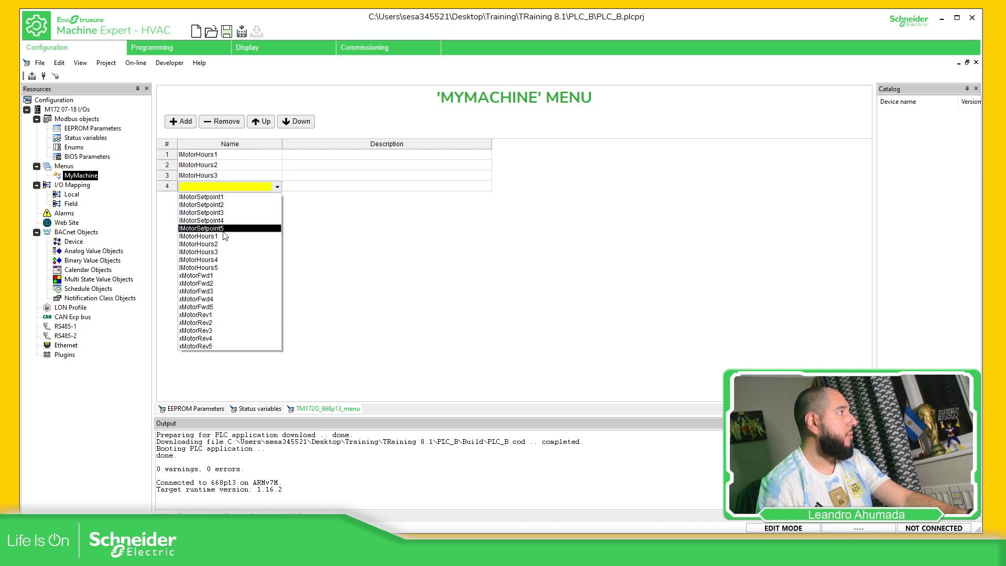
left_click(220, 260)
left_click(181, 122)
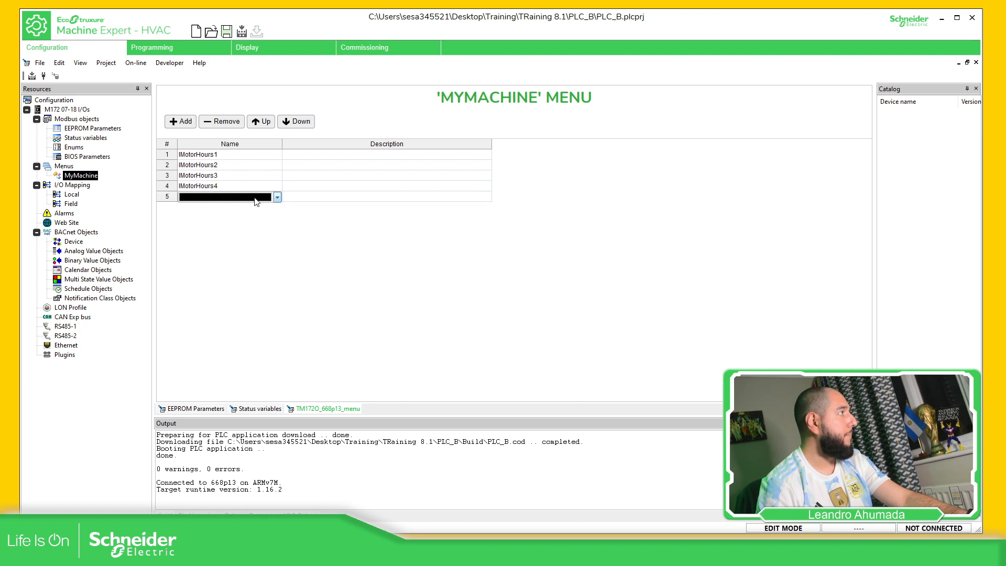
left_click(256, 202)
left_click(227, 237)
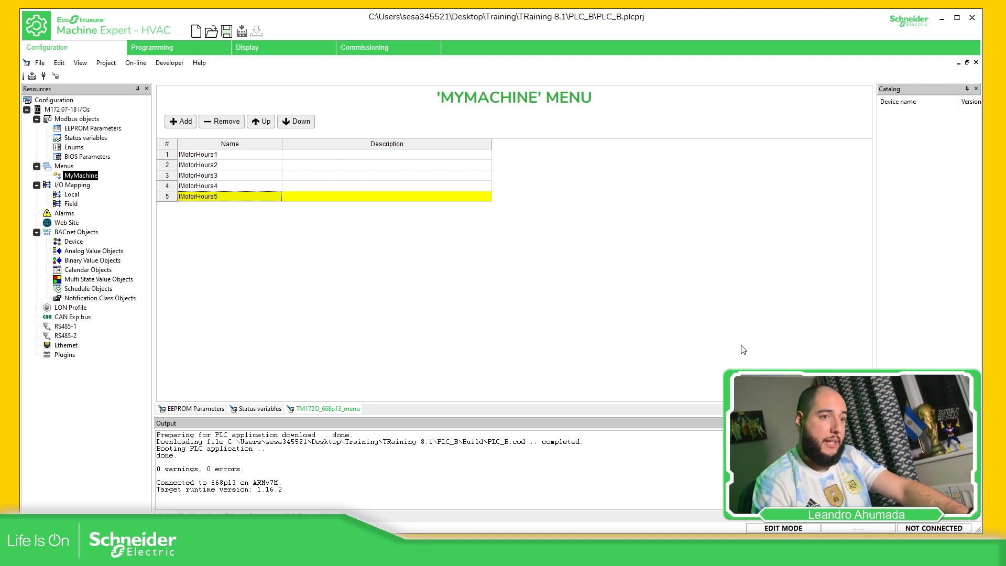
Add a submenu named Motor1 under the MyMachine menu.
right_click(80, 178)
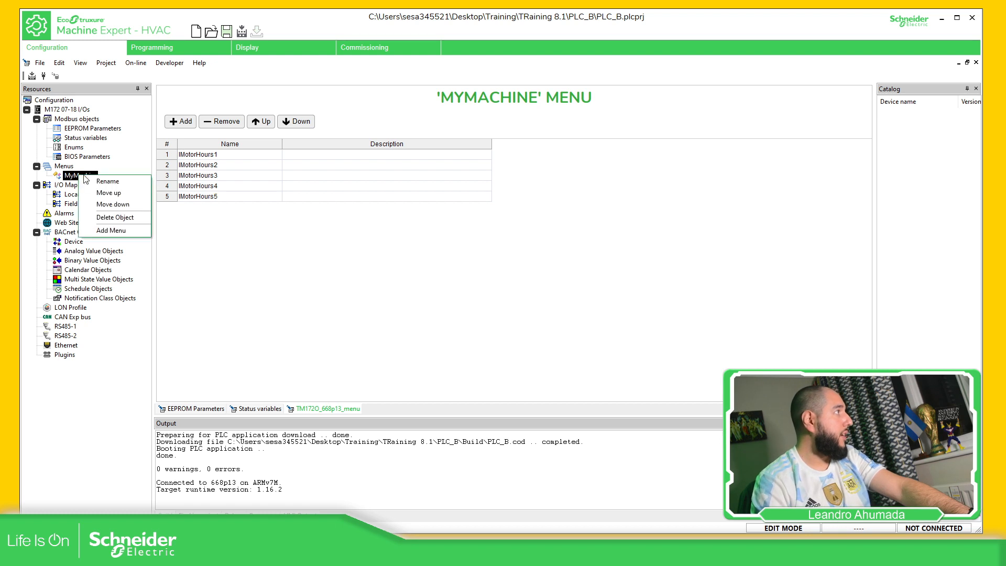
left_click(122, 231)
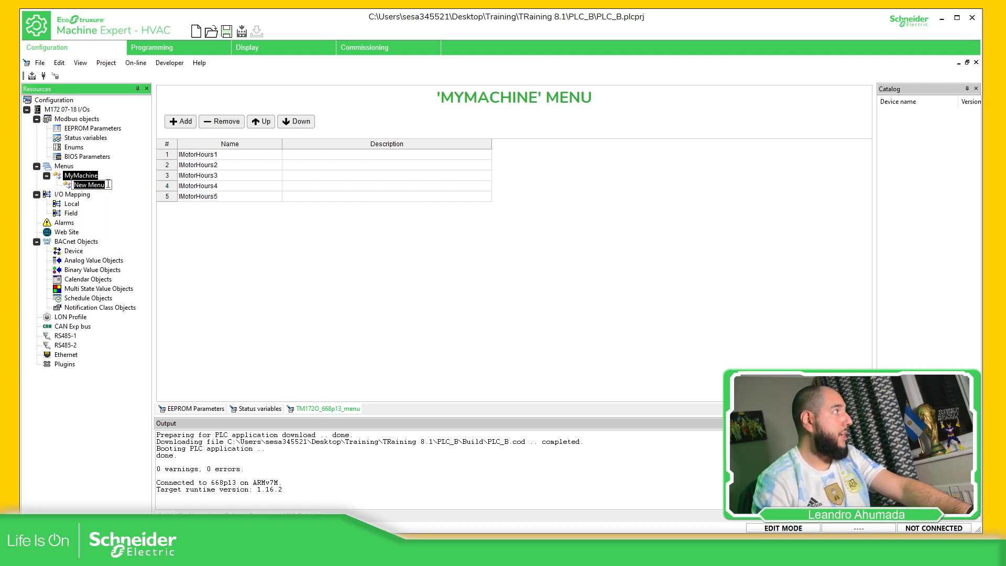
type("Mot")
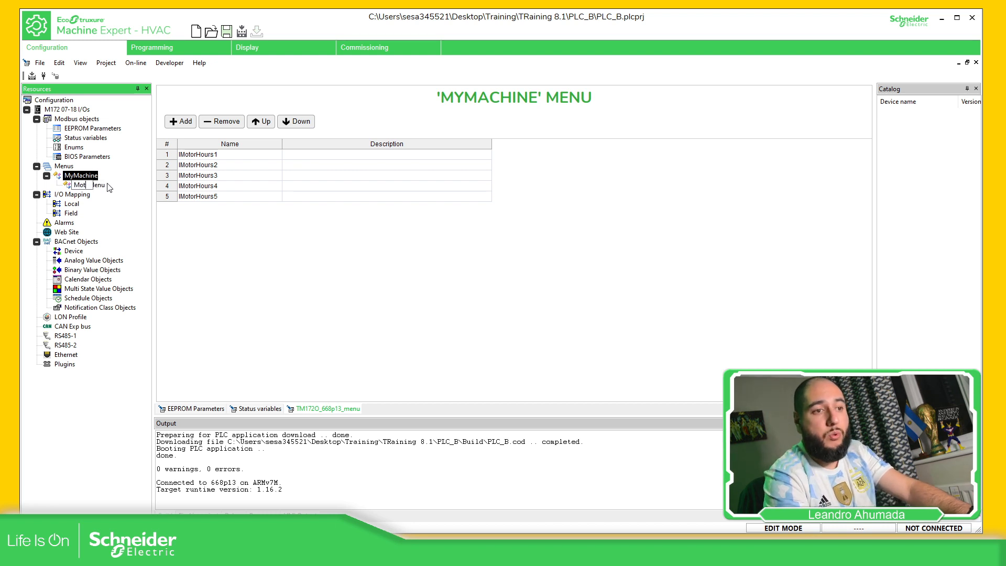
key("Escape")
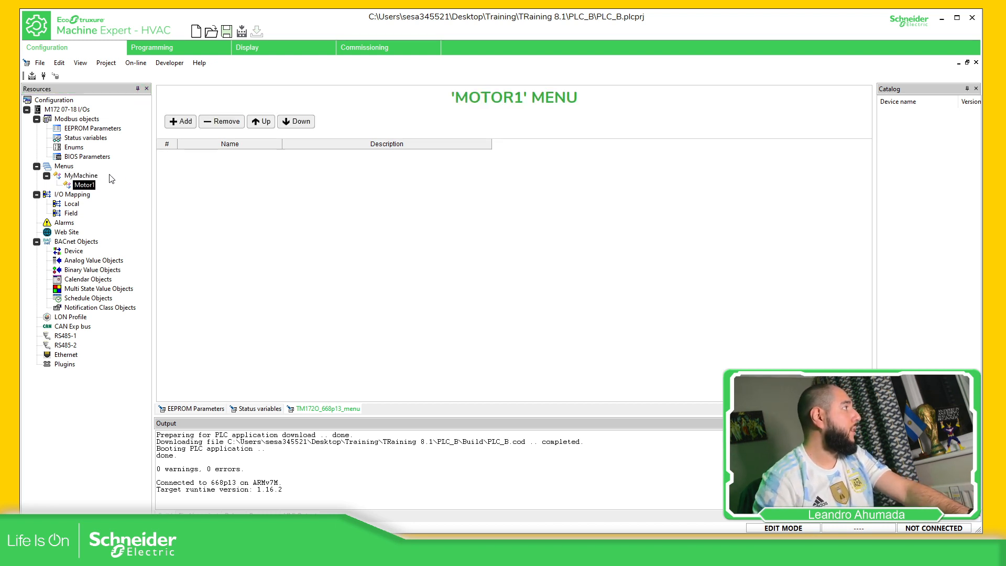
Add IMotorSetpoint1 and xMotorFwd1 as the first two entries of the Motor1 menu.
left_click(181, 122)
left_click(246, 157)
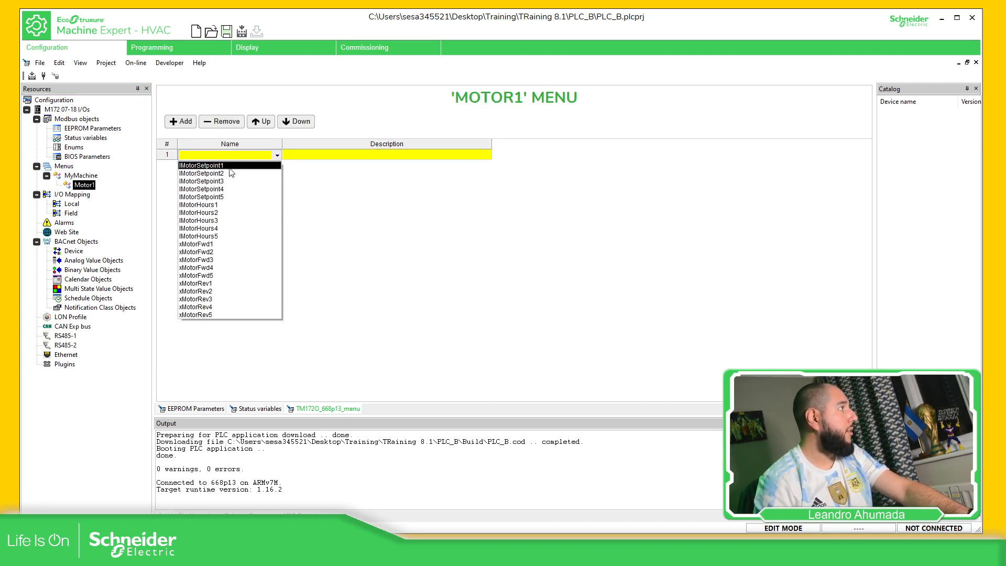
left_click(225, 166)
left_click(180, 122)
left_click(240, 166)
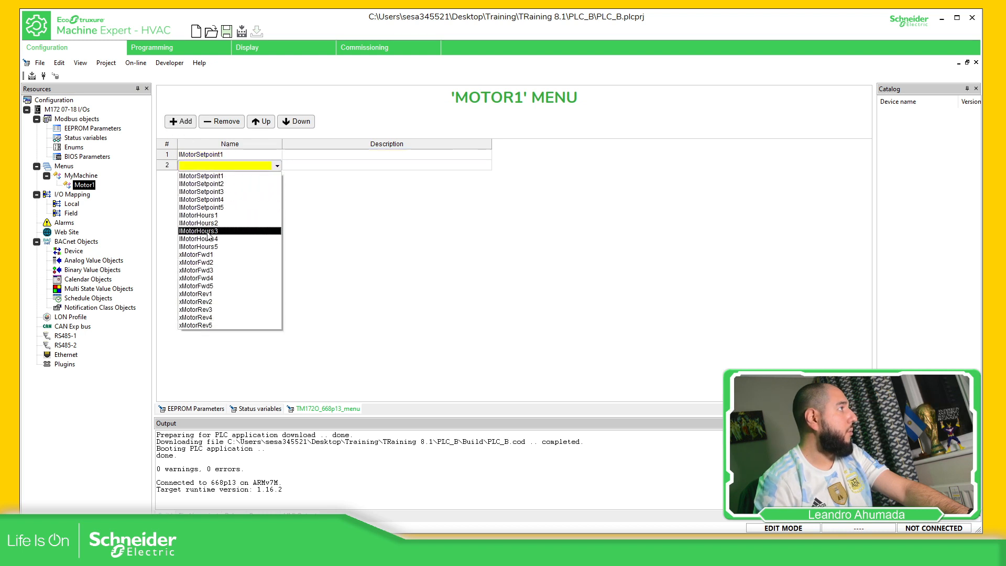
left_click(225, 260)
Add xMotorRev1 and IMotorHours1 as the third and fourth entries of the Motor1 menu.
left_click(184, 125)
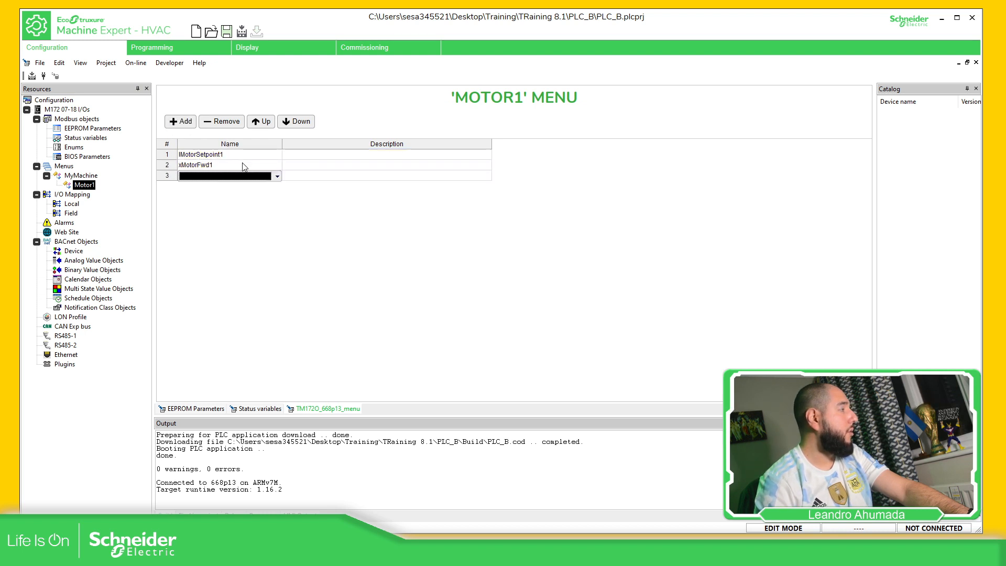
left_click(251, 176)
left_click(213, 305)
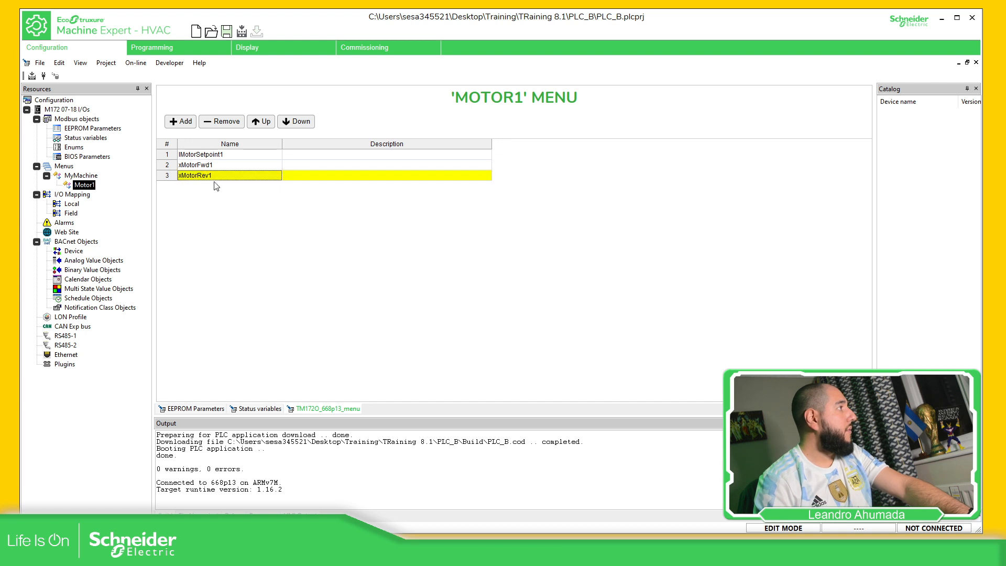
left_click(183, 121)
left_click(251, 187)
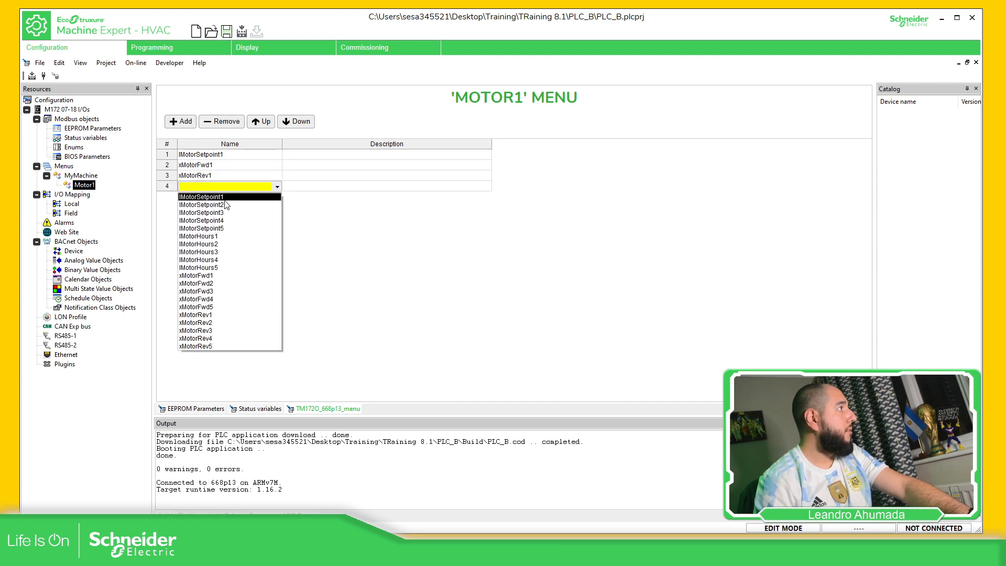
left_click(226, 236)
Add a second submenu under the MyMachine menu and name it MOtor3.
right_click(89, 176)
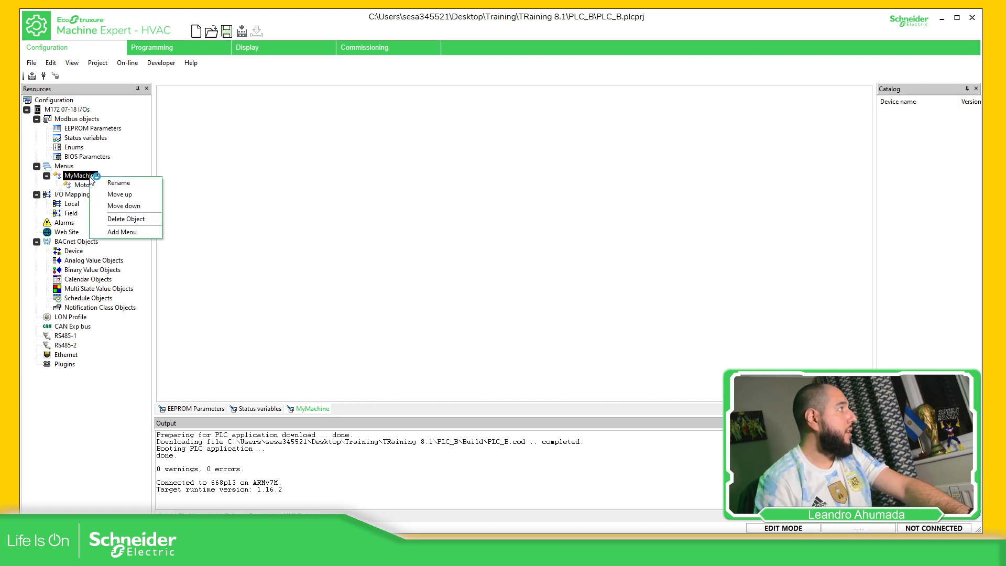
left_click(129, 231)
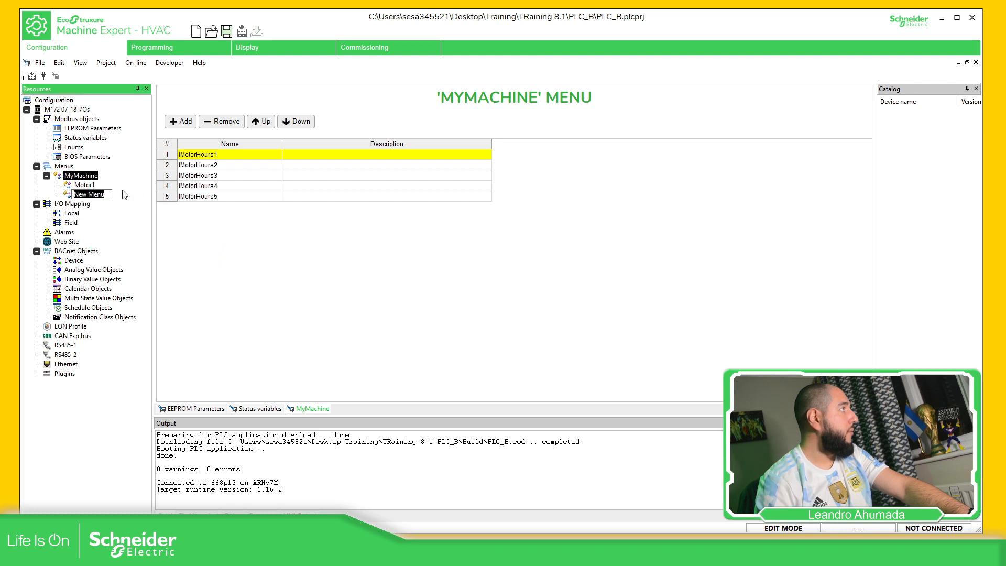
type("MOtor")
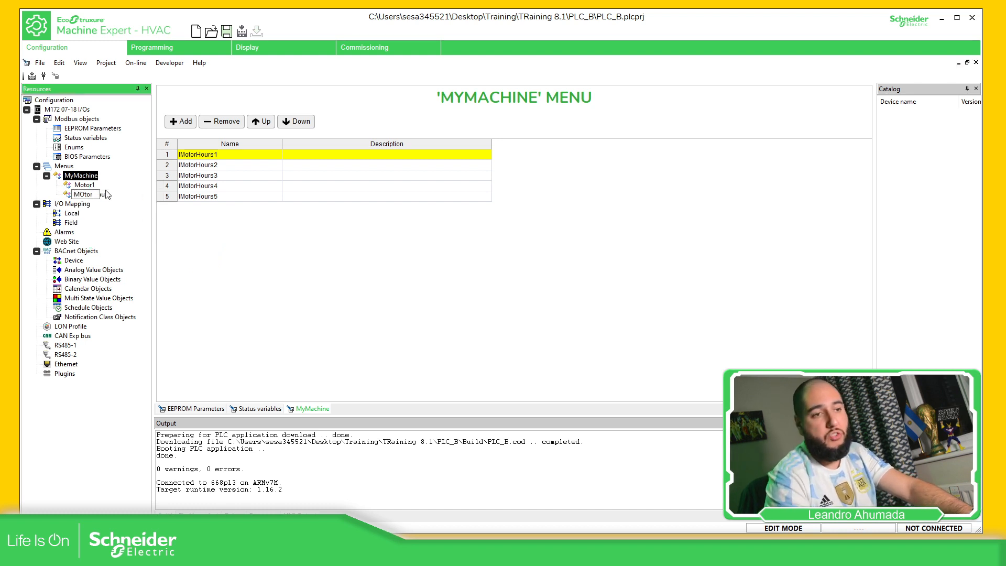
type("3")
key("Return")
Rename the MOtor3 submenu to Motor3.
right_click(87, 194)
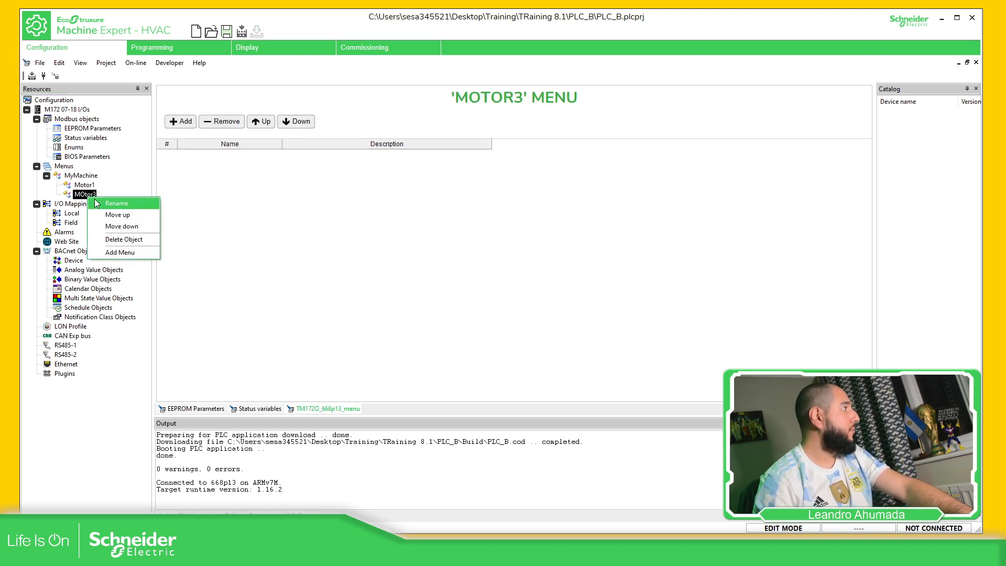
left_click(102, 204)
left_click(81, 194)
key("BackSpace")
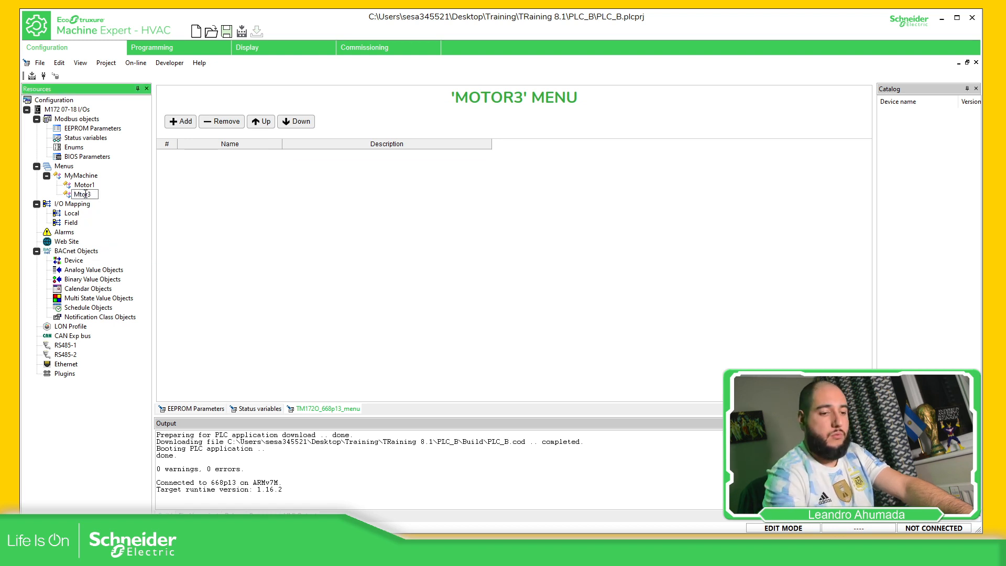
type("o")
key("Return")
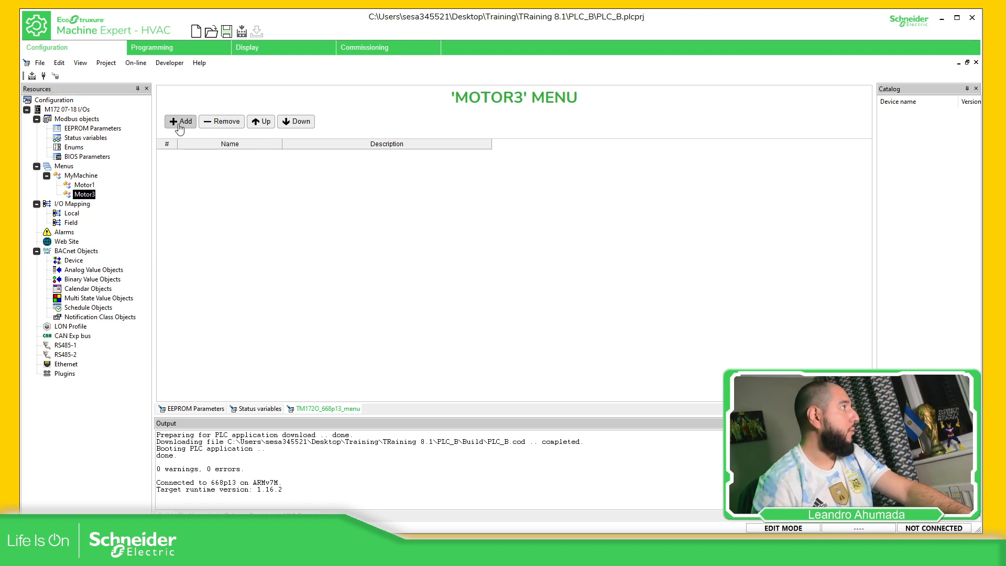
Add IMotorSetpoint3 and xMotorFwd3 as the first two entries of the Motor3 menu.
left_click(181, 121)
left_click(233, 161)
left_click(220, 184)
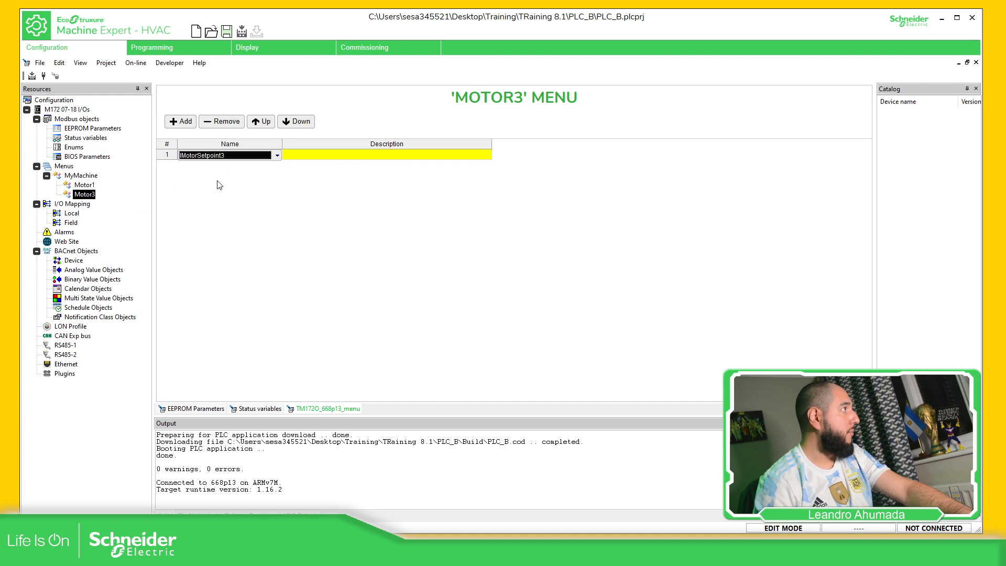
left_click(181, 121)
left_click(230, 165)
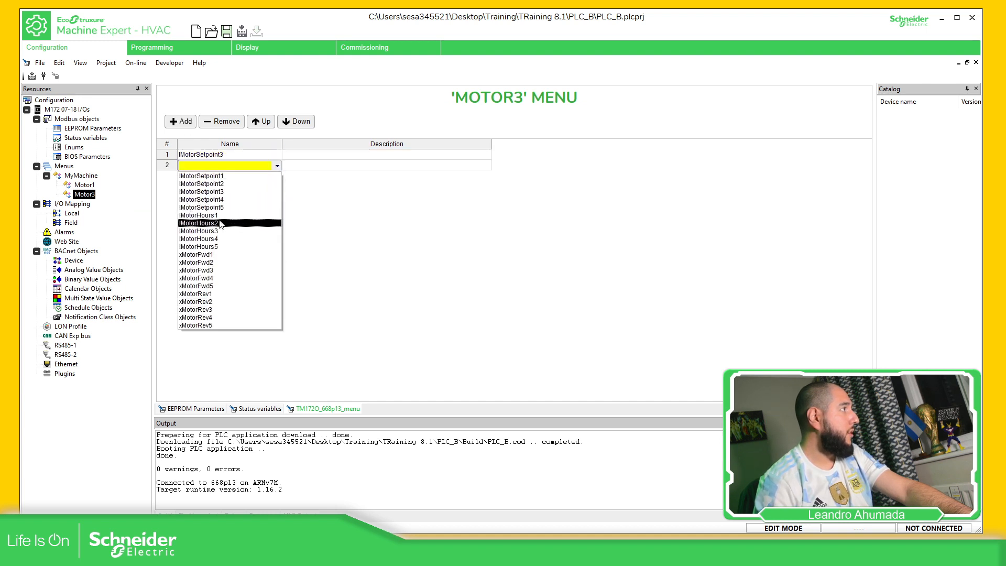
left_click(212, 270)
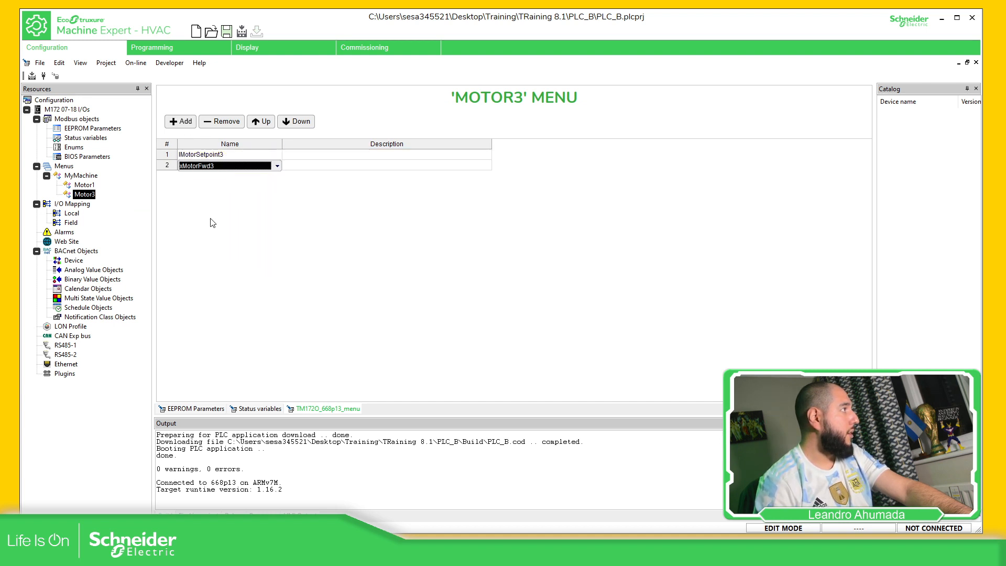
Add xMotorRev3 and a second IMotorSetpoint3 entry to the Motor3 menu, and select the Menus resource.
left_click(180, 125)
left_click(230, 176)
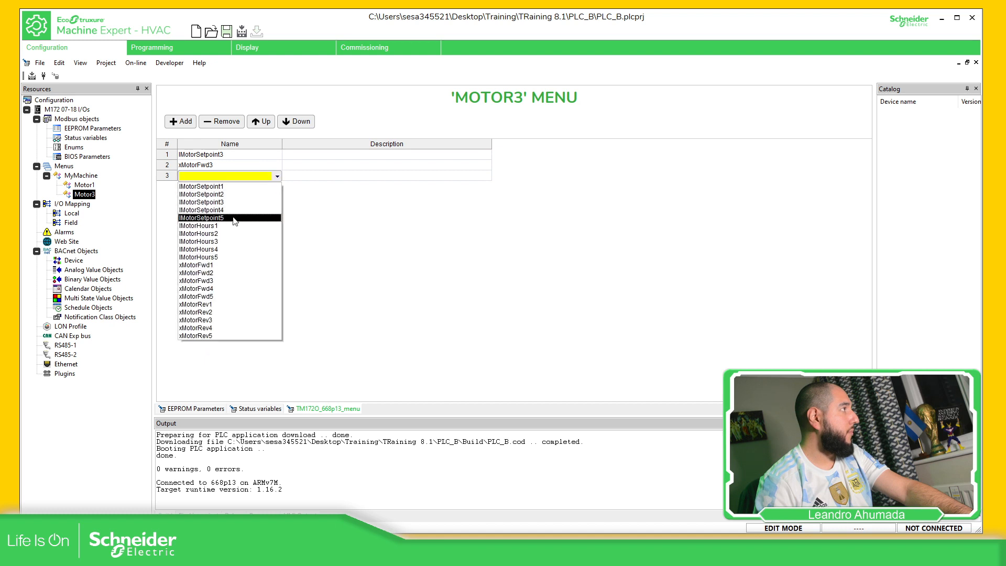
left_click(212, 321)
left_click(187, 122)
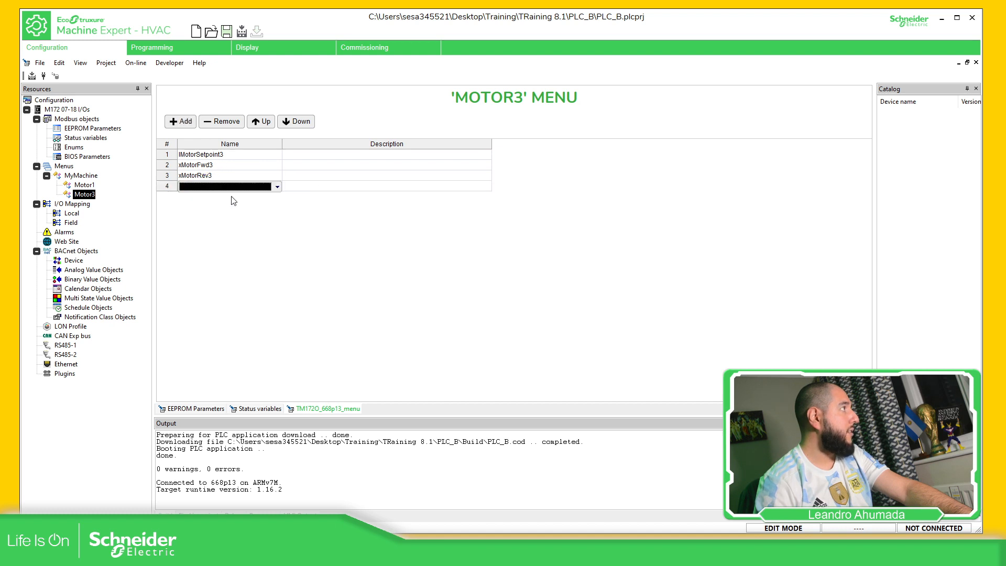
left_click(230, 187)
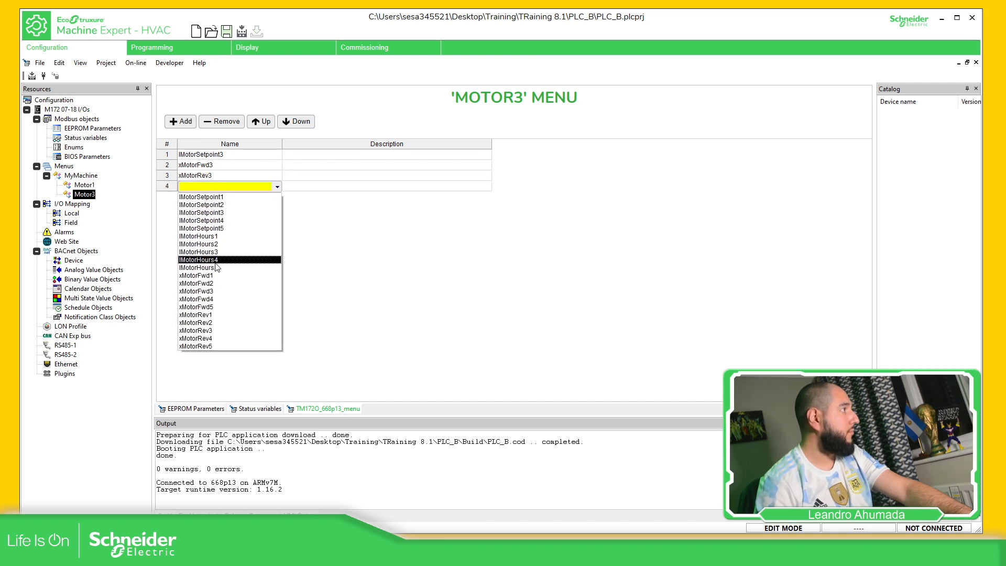
left_click(215, 260)
left_click(230, 187)
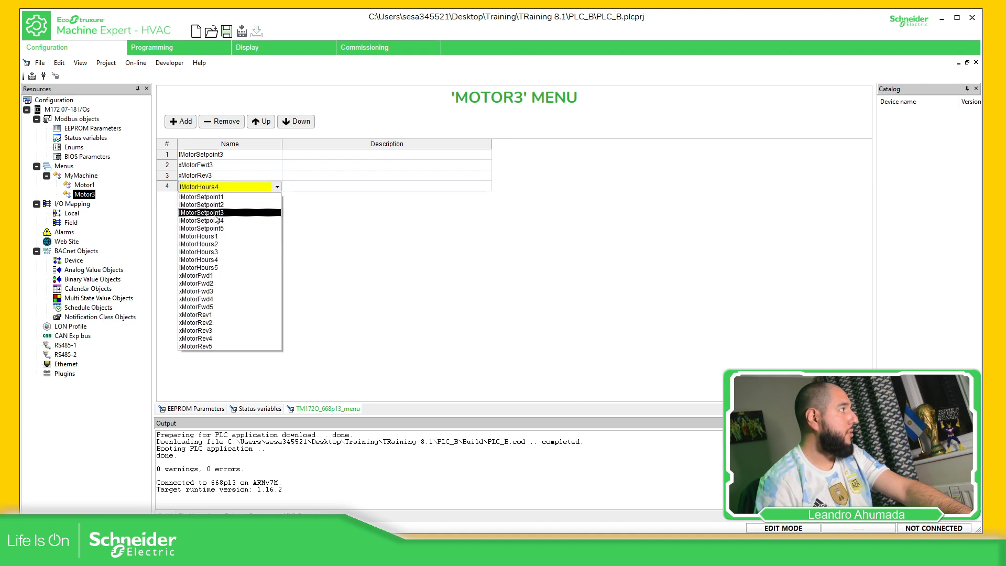
left_click(210, 212)
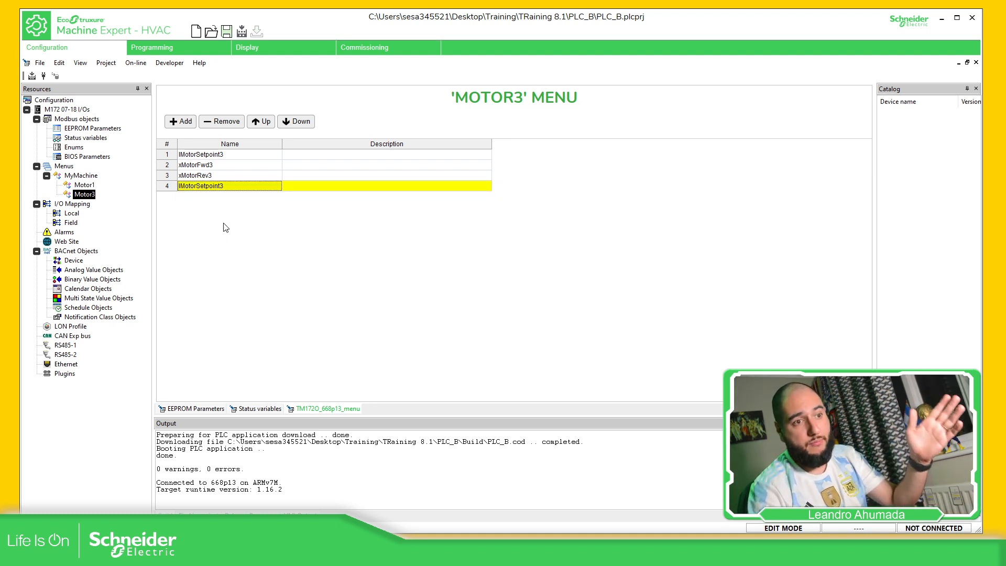
left_click(60, 166)
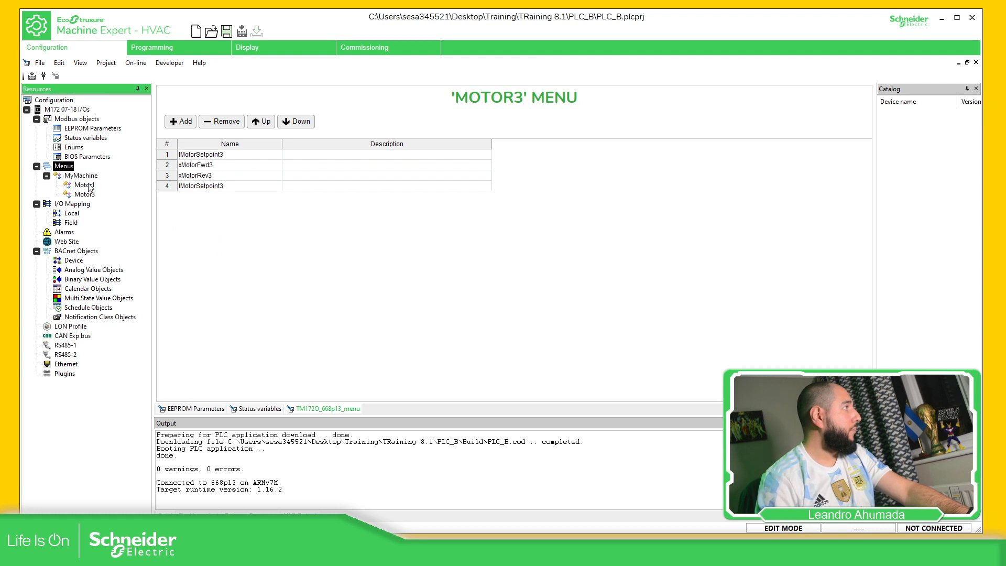
Add a submenu named Hours under the Motor3 menu and insert IMotorHours3 as its entry.
right_click(87, 196)
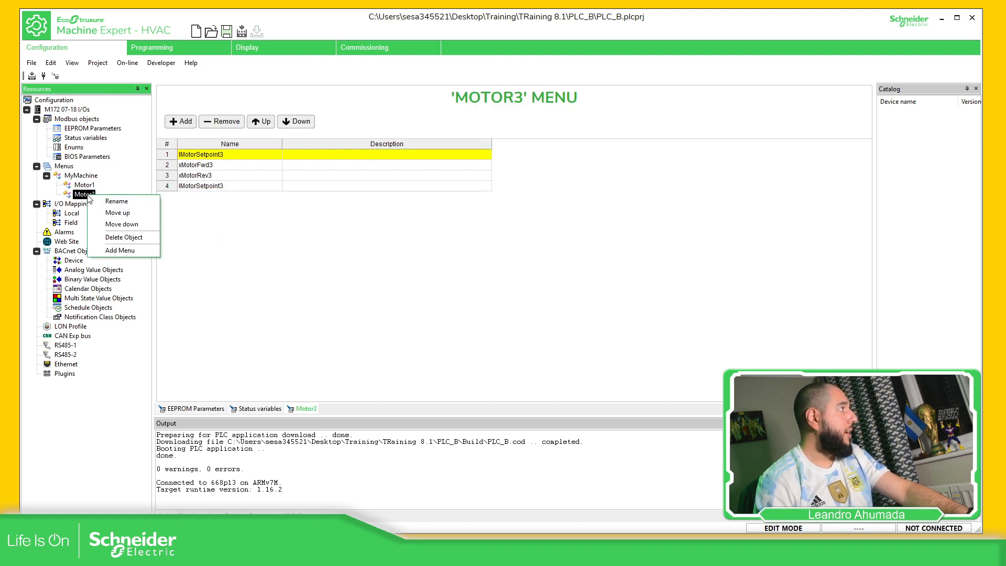
left_click(121, 253)
type("Hours")
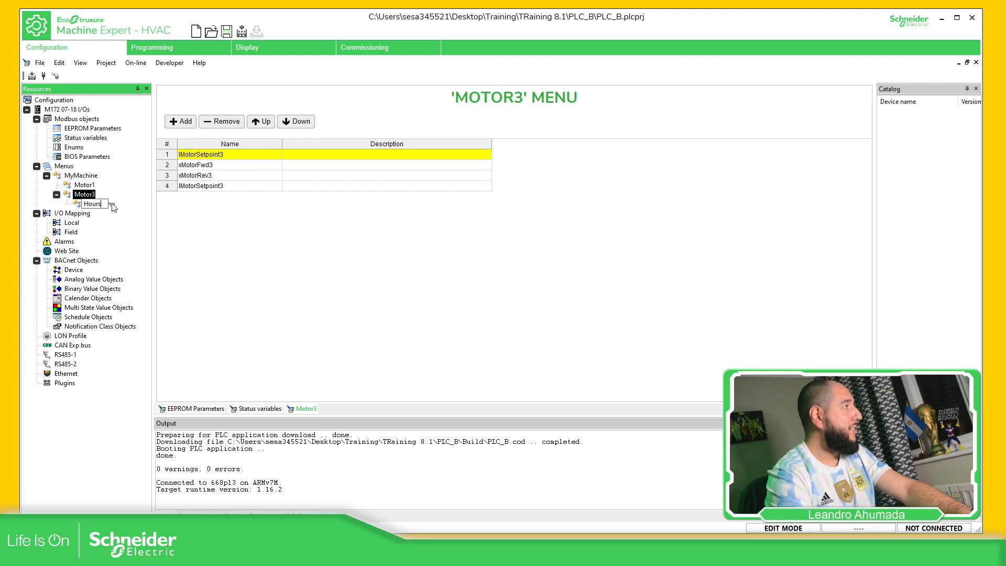
key("Return")
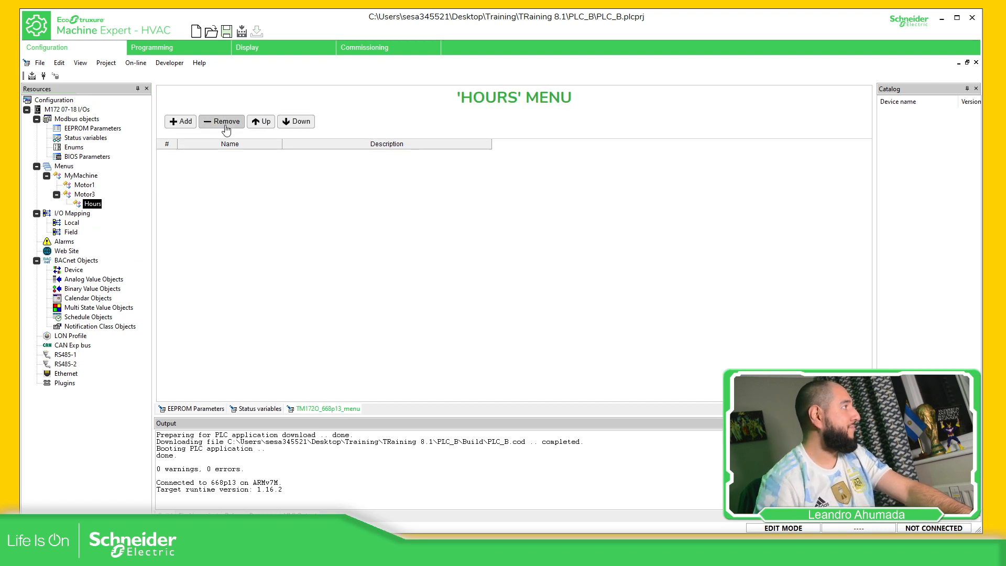
left_click(182, 122)
left_click(277, 155)
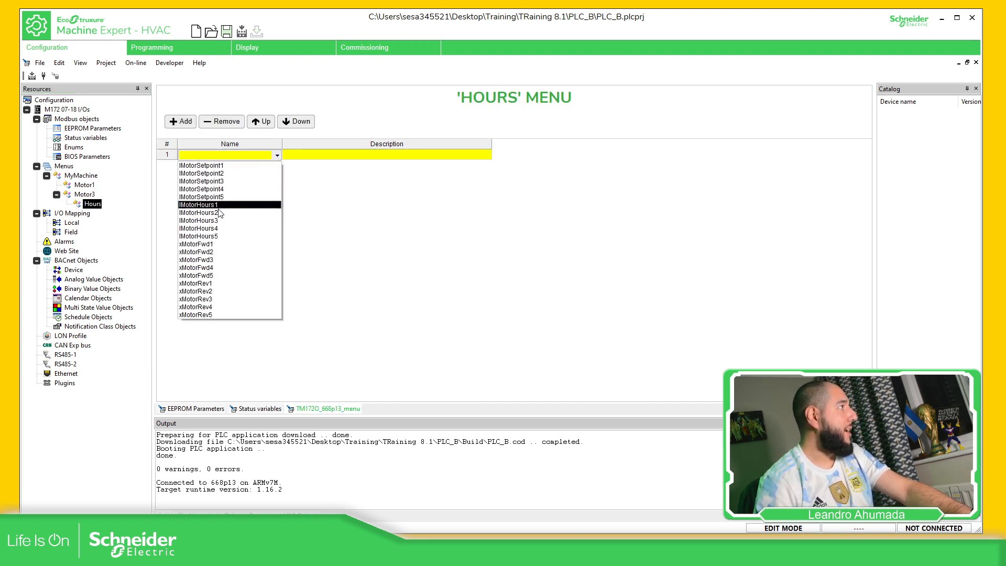
left_click(220, 220)
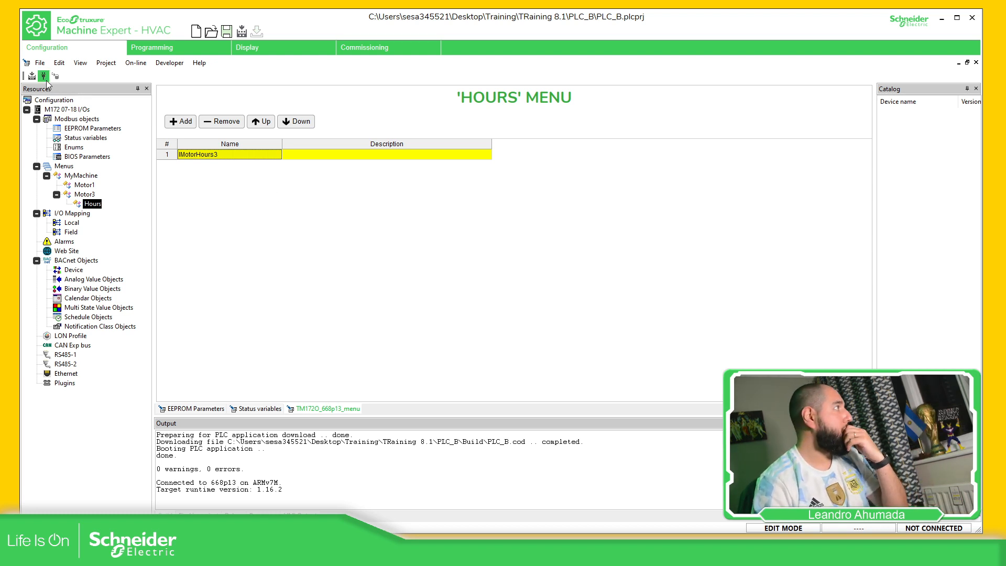
Add another submenu under the MyMachine menu and name it Commands.
right_click(85, 177)
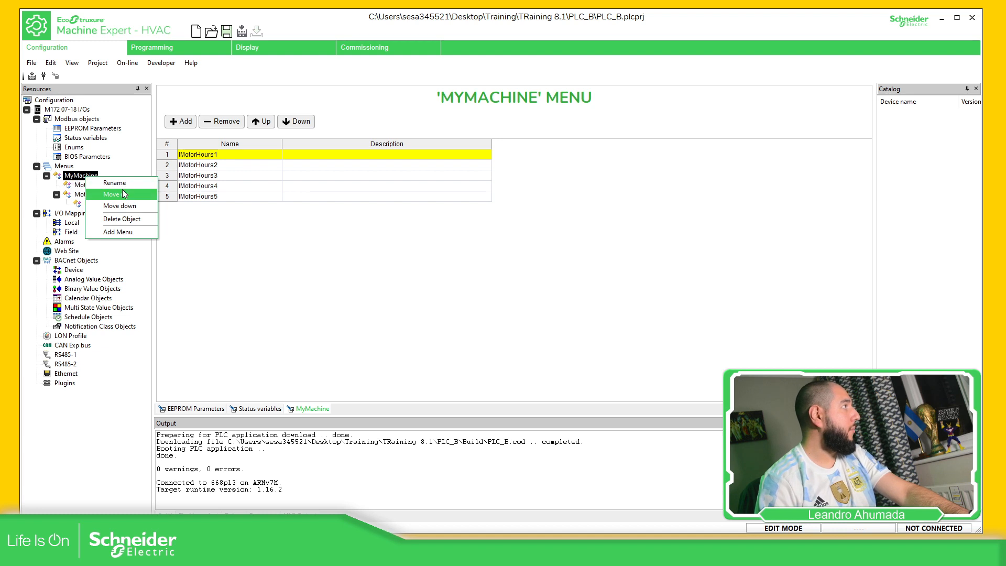
left_click(124, 232)
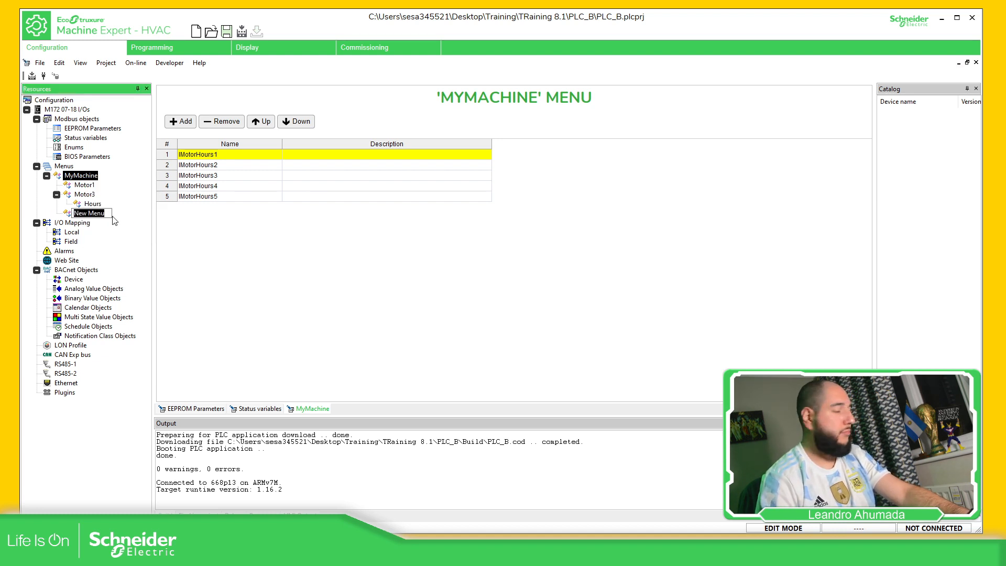
type("Commands")
key("Return")
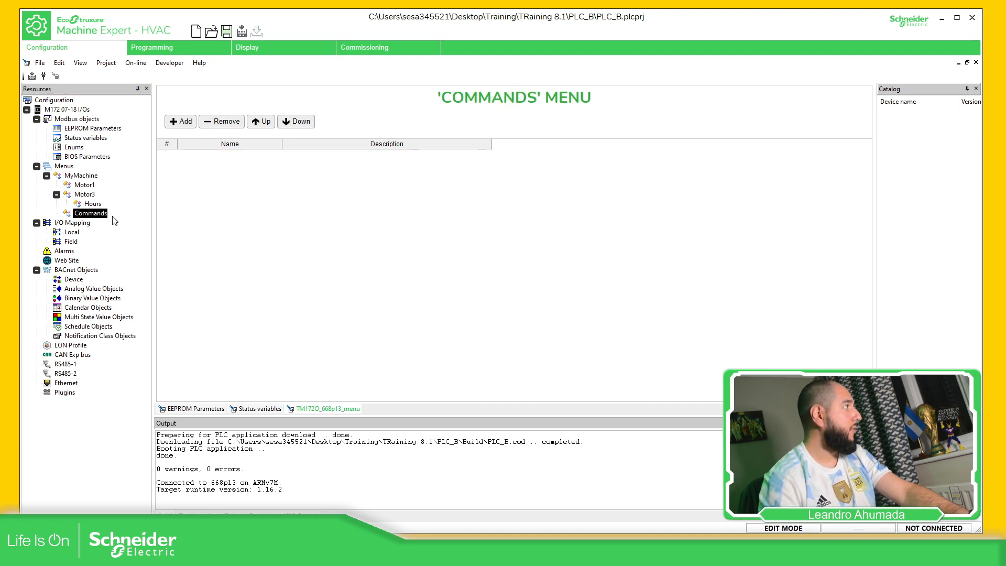
Add xMotorFwd1, xMotorFwd2 and xMotorFwd3 as the first three entries of the Commands menu.
left_click(180, 121)
left_click(219, 160)
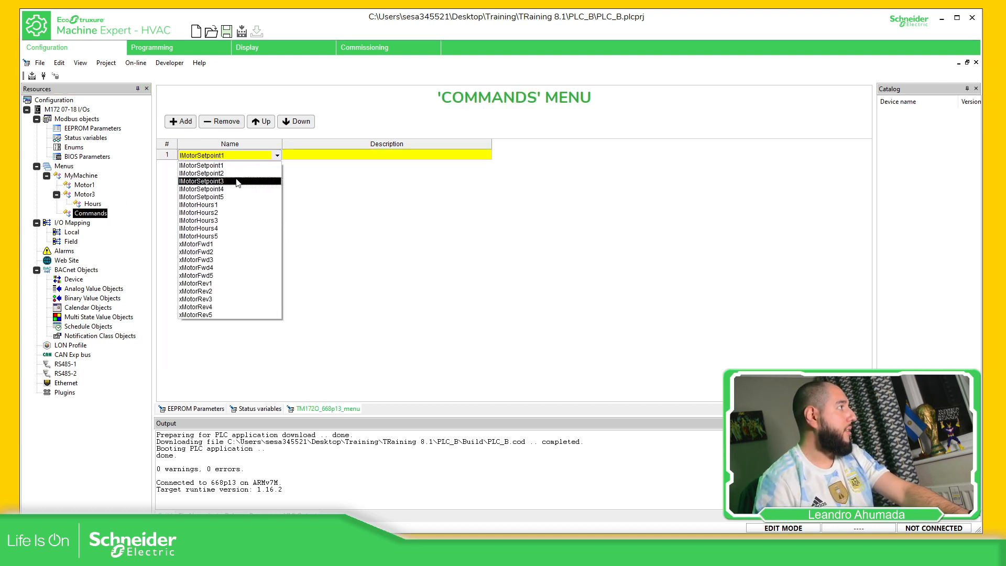
left_click(213, 247)
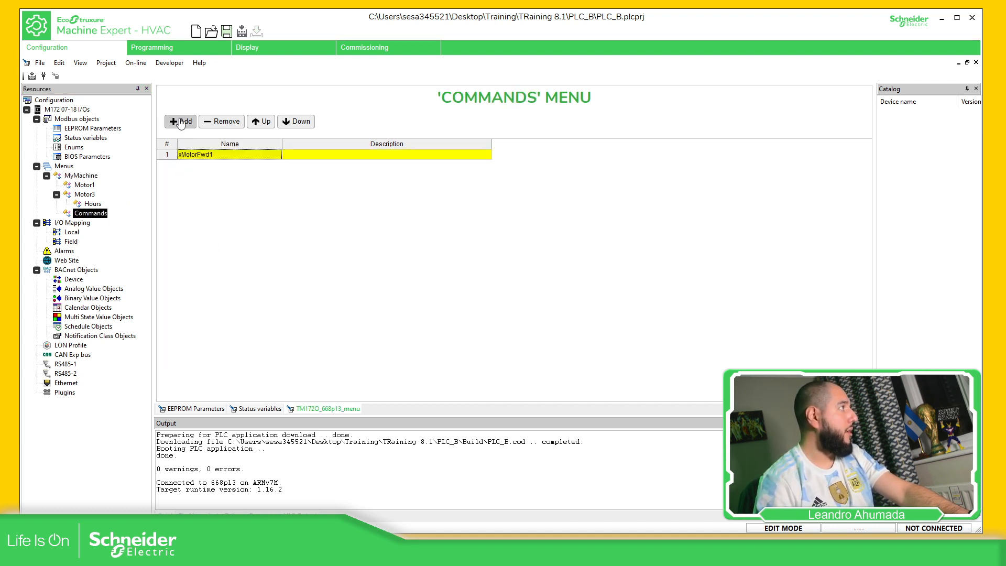
left_click(181, 121)
left_click(203, 165)
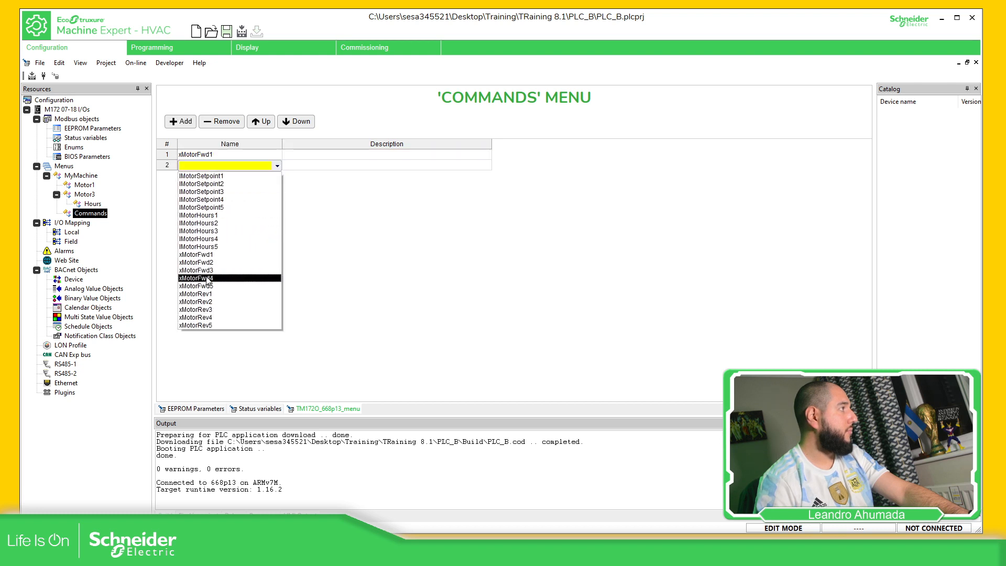
left_click(196, 262)
left_click(181, 122)
left_click(220, 175)
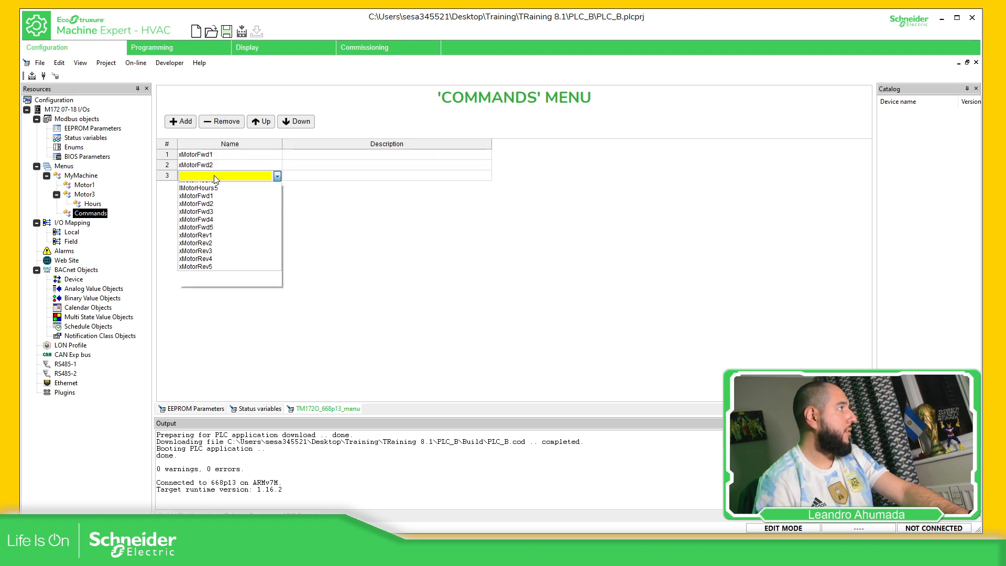
left_click(209, 279)
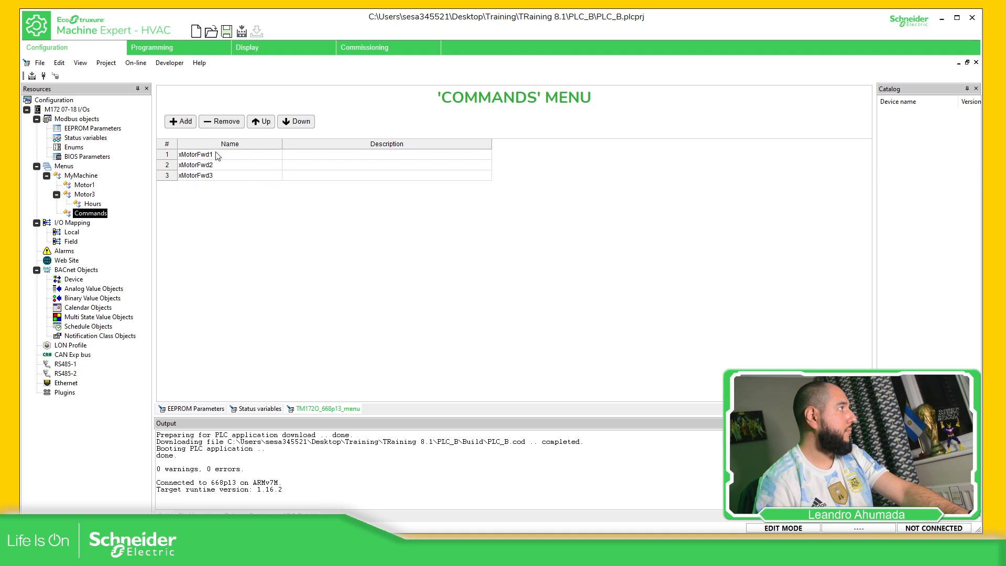
Add xMotorFwd4 and xMotorFwd5 to the Commands menu and compile the project.
left_click(181, 122)
left_click(209, 186)
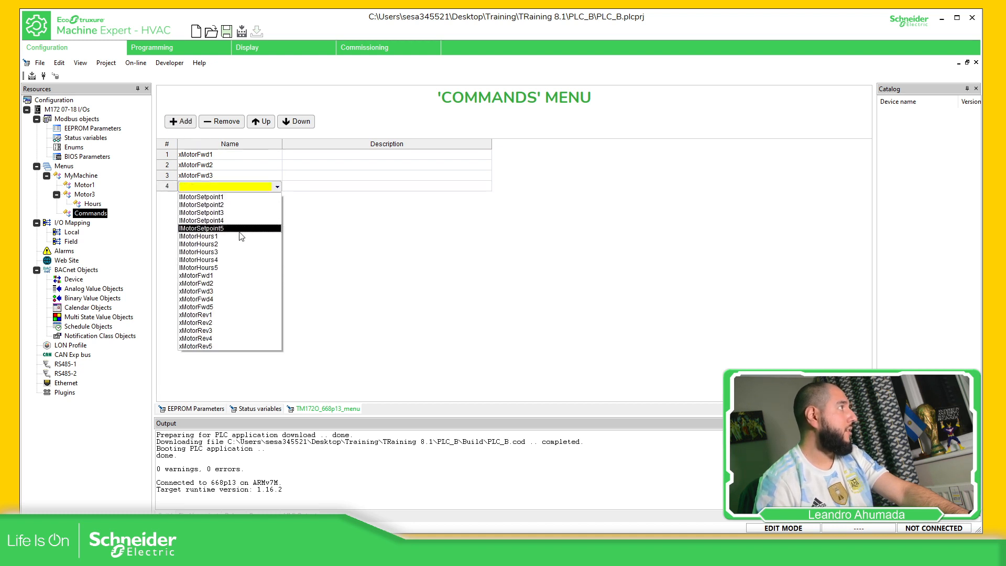
left_click(218, 298)
left_click(186, 121)
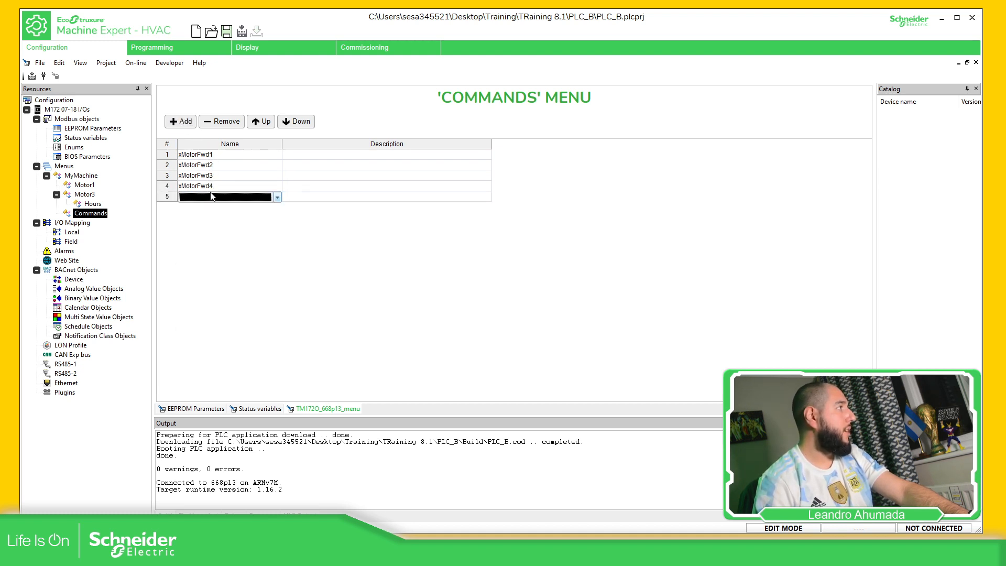
left_click(220, 197)
left_click(220, 247)
left_click(277, 197)
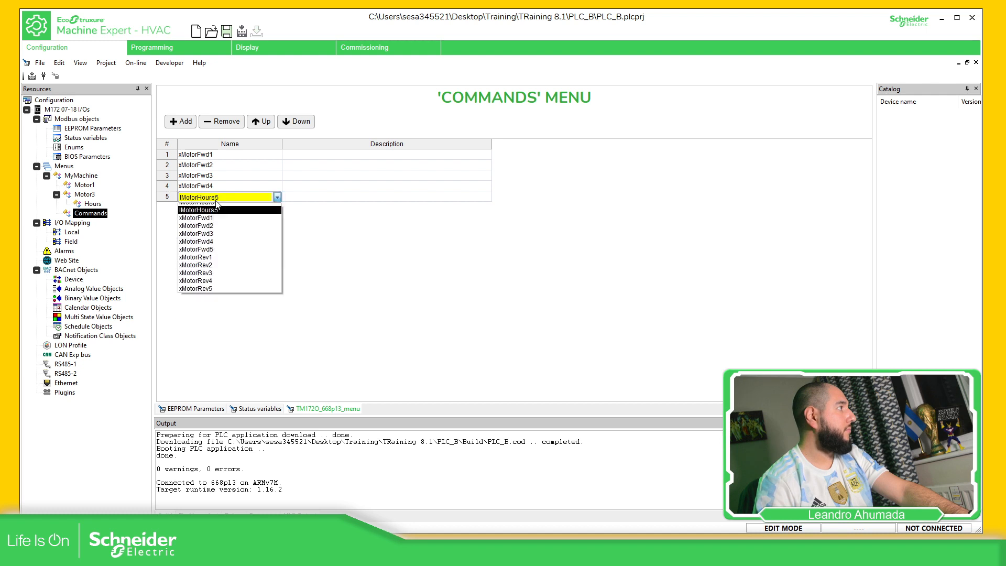
left_click(225, 317)
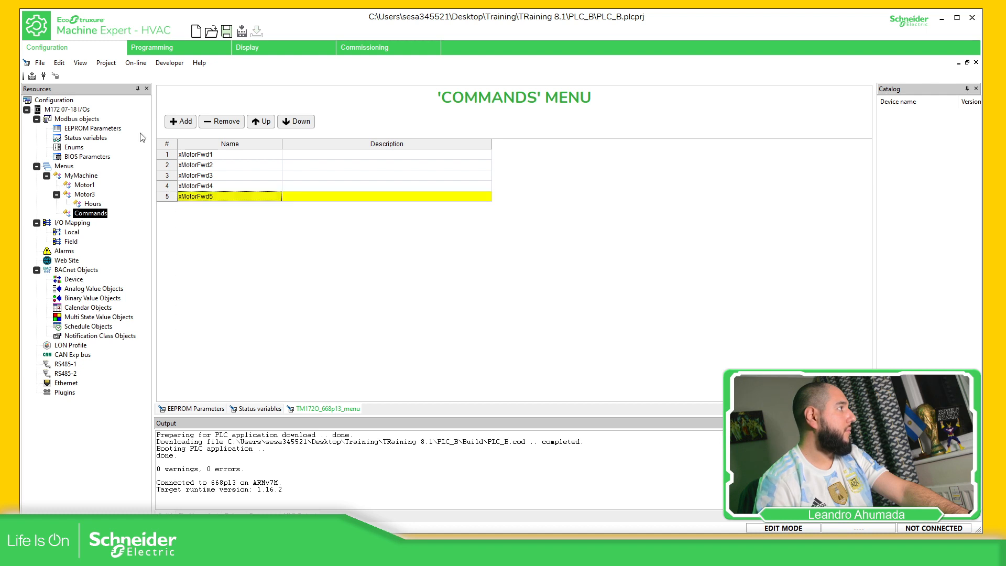
left_click(32, 76)
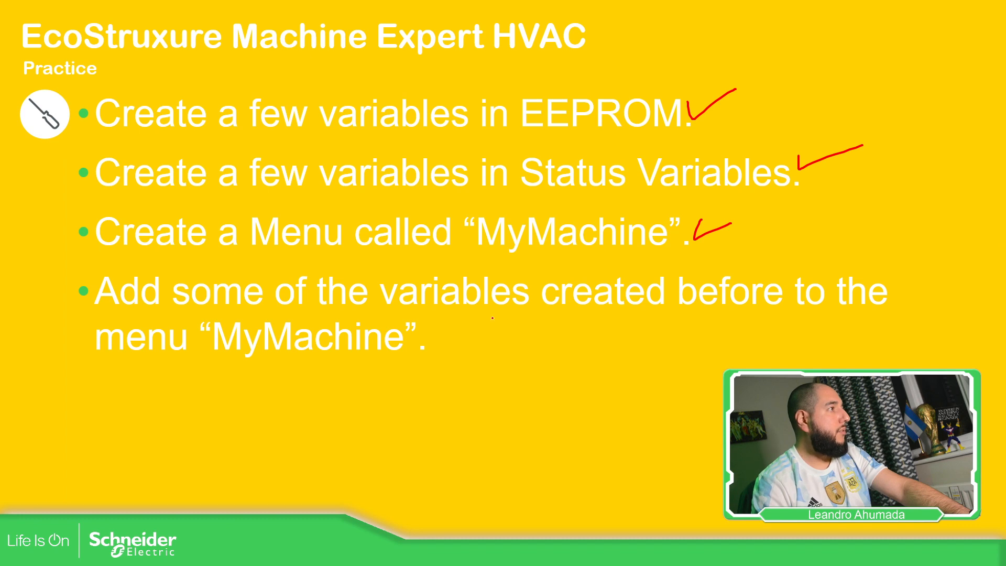
left_click_drag(441, 336, 490, 327)
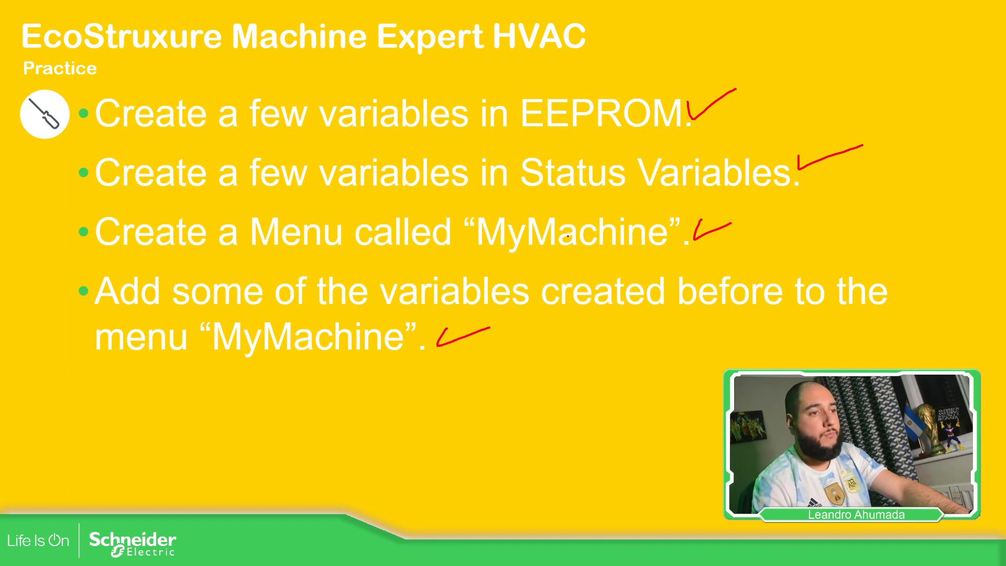
key("Escape")
left_click(567, 236)
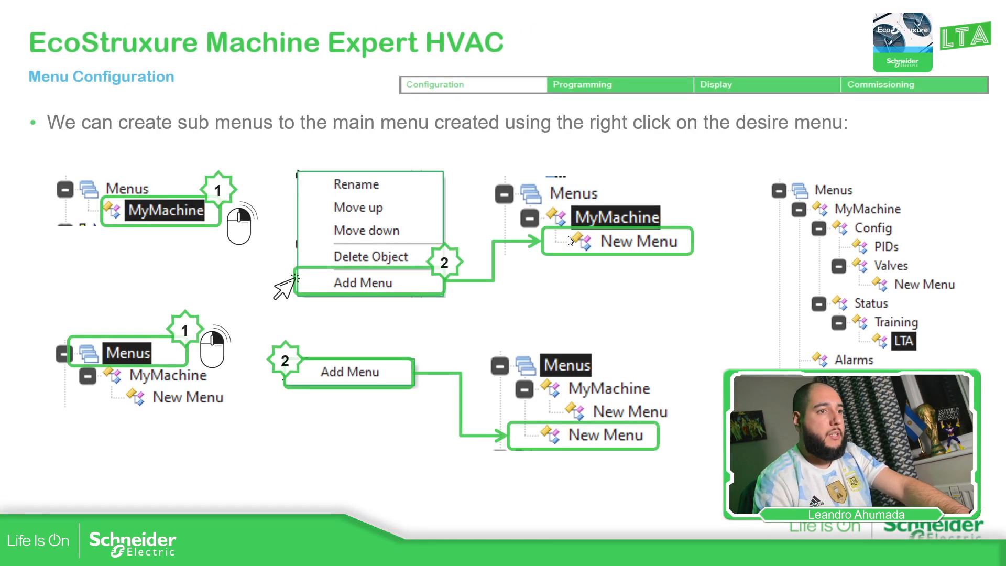
key("ctrl+p")
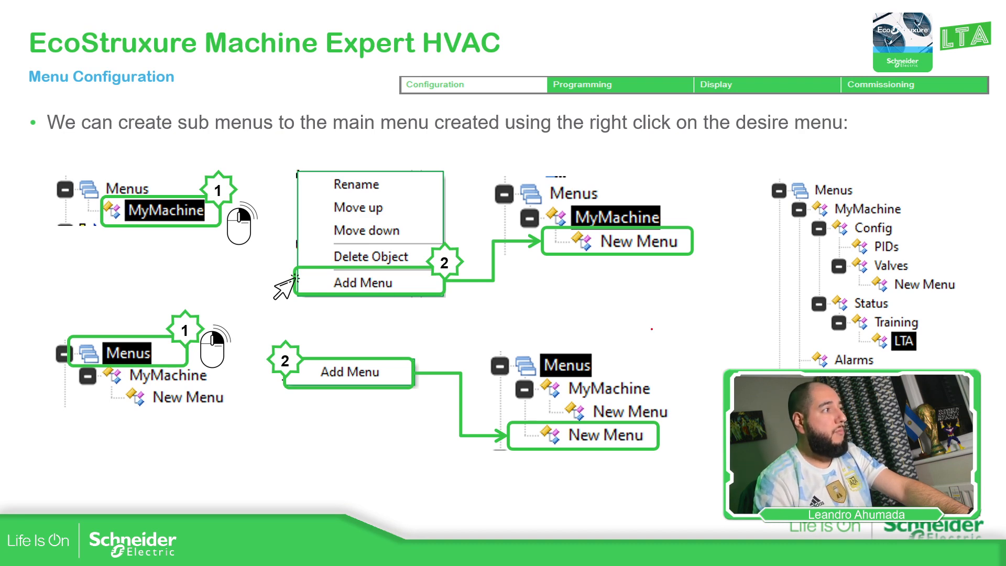
key("Right")
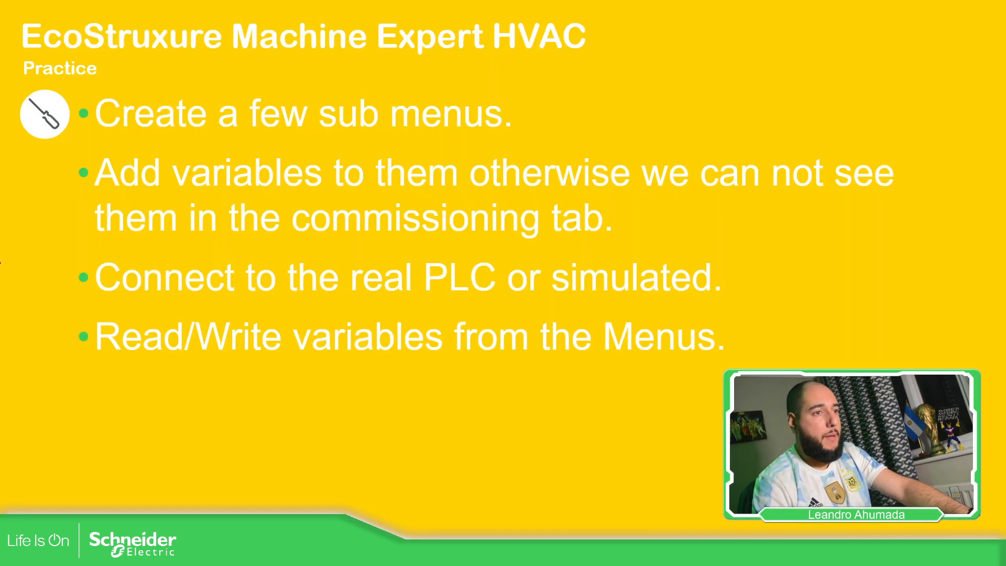
left_click_drag(525, 116, 597, 102)
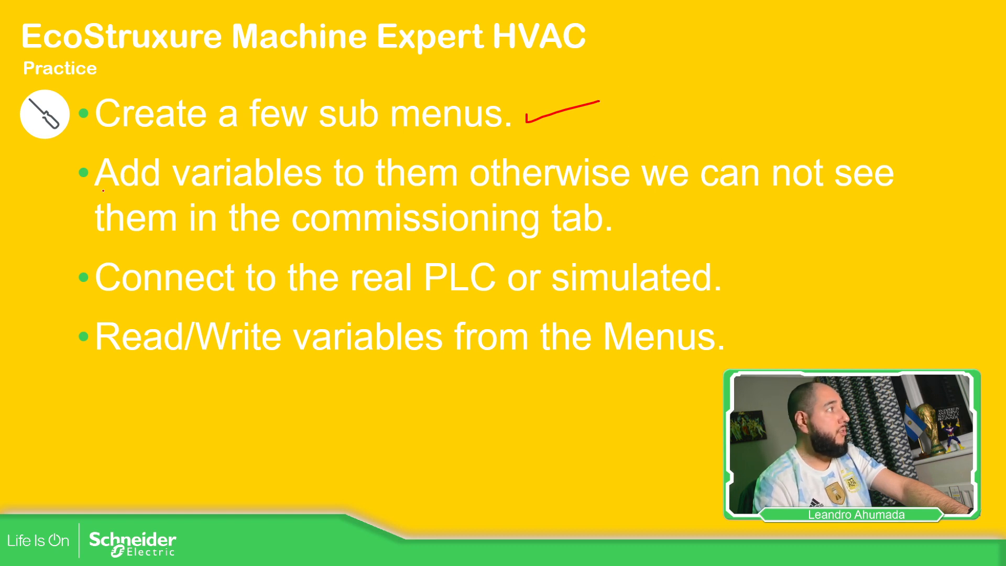
left_click_drag(88, 227, 204, 231)
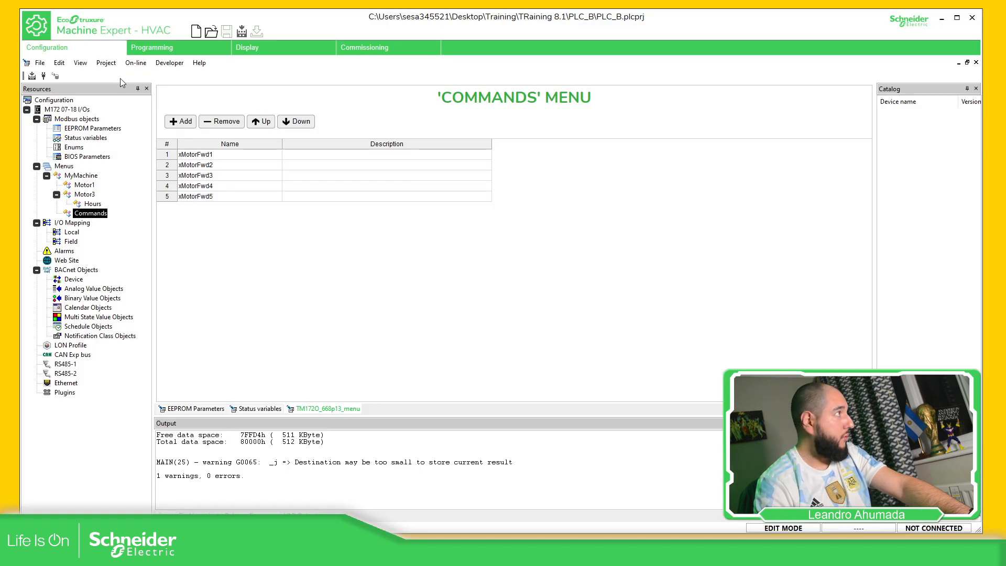
Connect to the target PLC from the Programming environment and download the application to it.
left_click(195, 49)
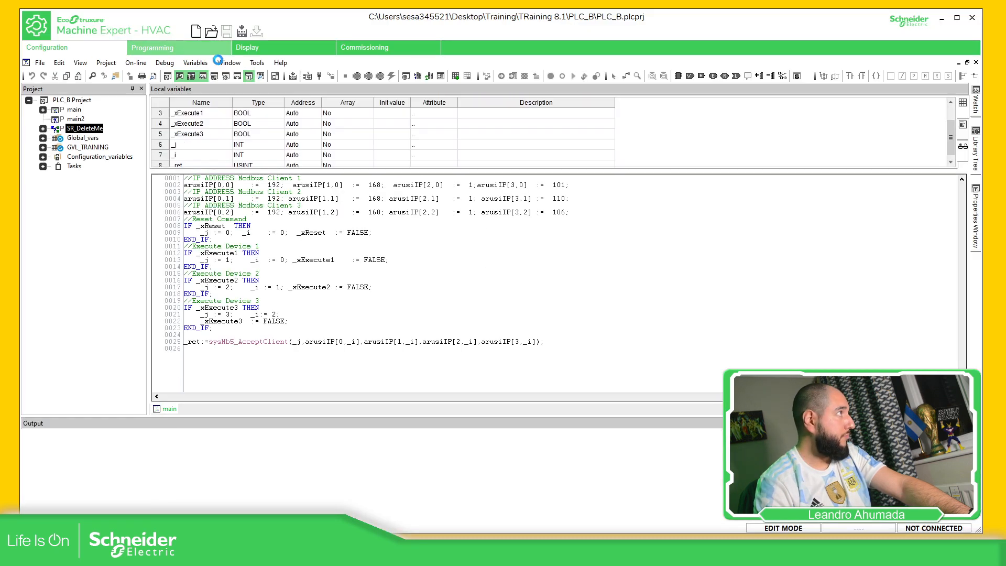
left_click(319, 75)
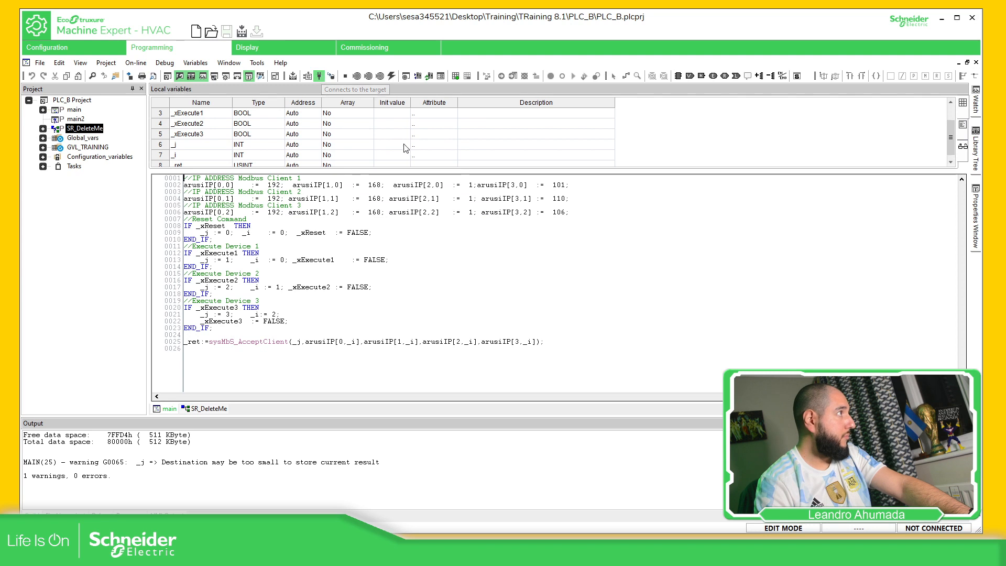
left_click(331, 76)
left_click(528, 300)
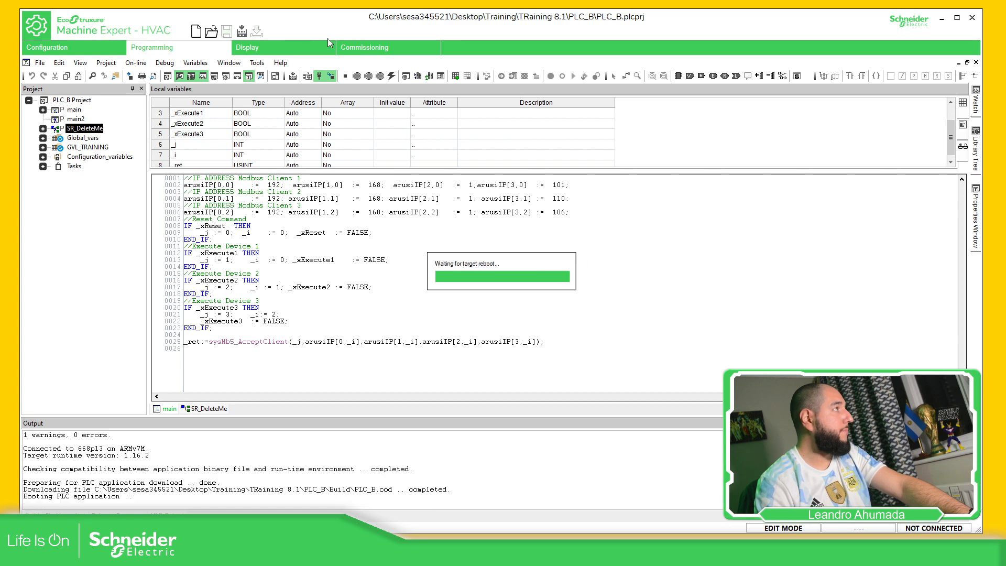
Examine the created motor variables among all BIOS parameters in the Commissioning environment.
left_click(397, 51)
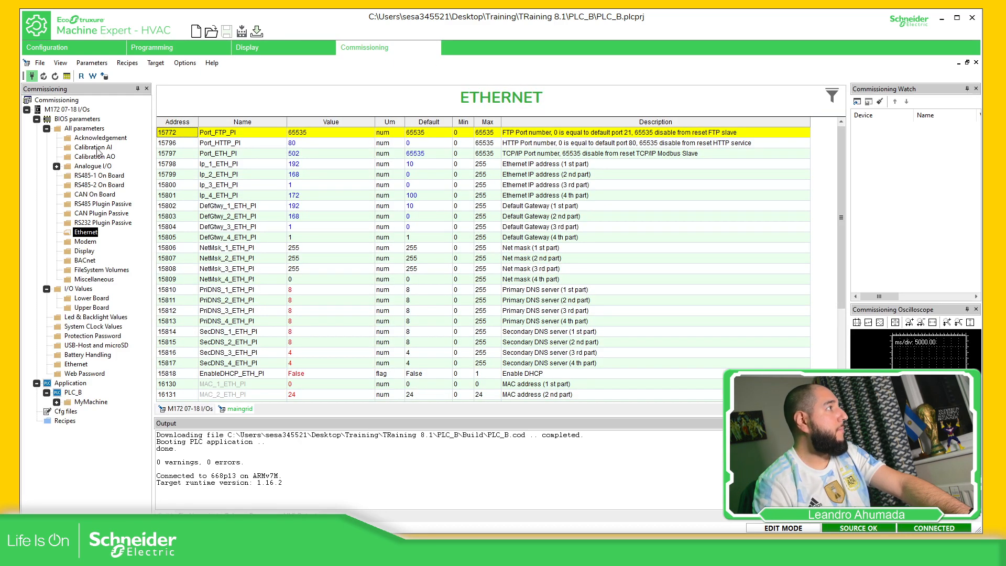
left_click(69, 129)
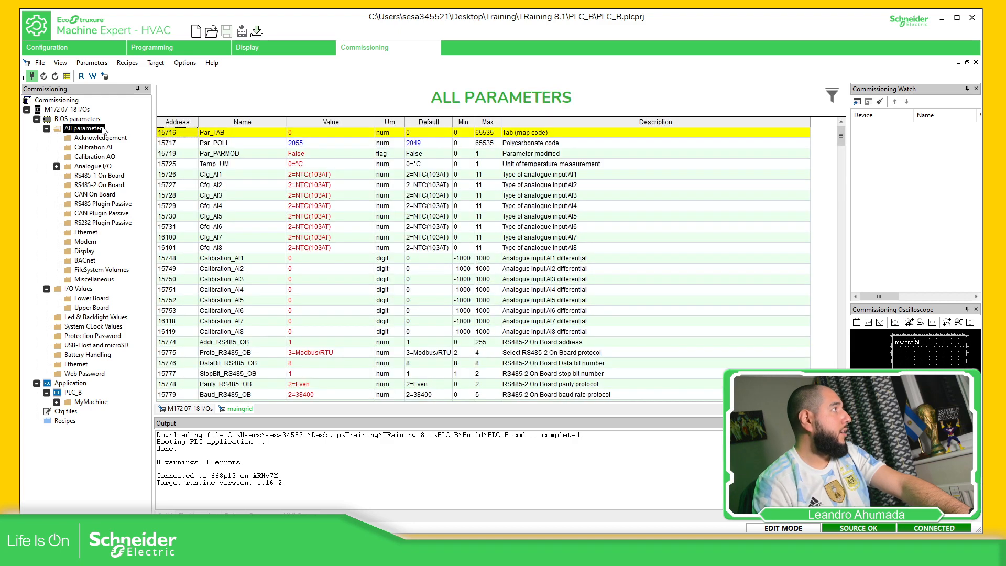
scroll(662, 269, "down", 3)
scroll(663, 268, "down", 2)
left_click_drag(841, 149, 841, 389)
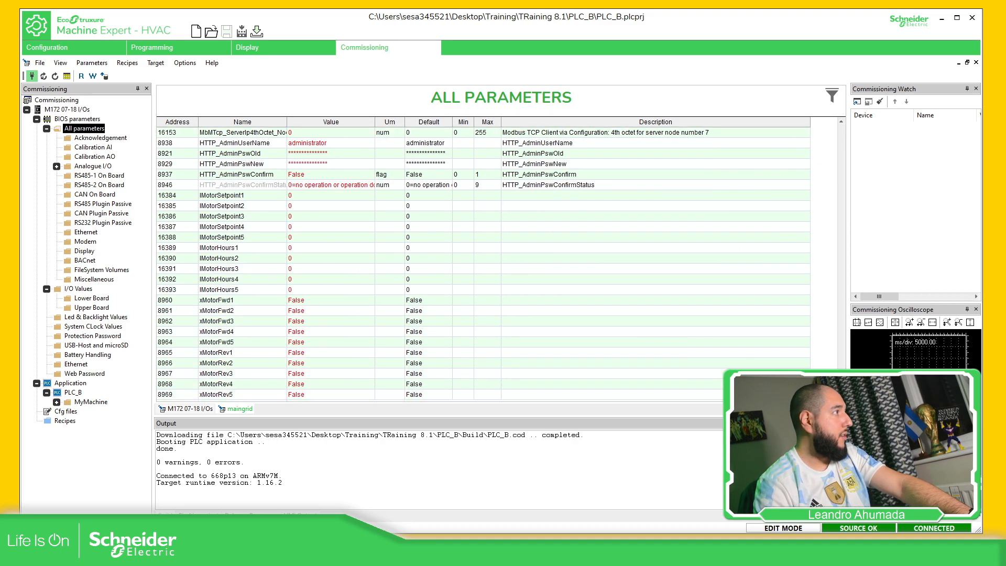
scroll(315, 244, "up", 1)
scroll(274, 174, "down", 1)
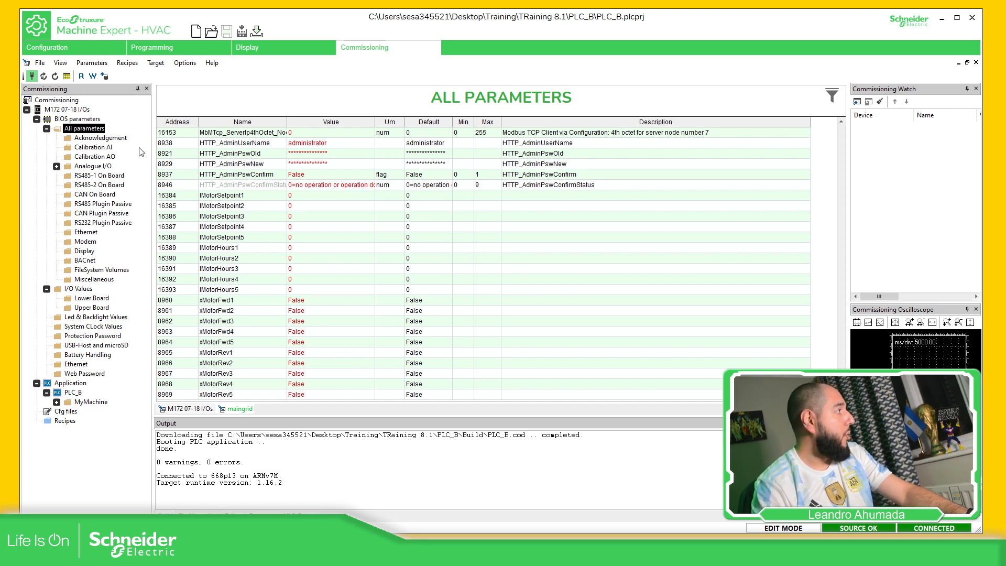
Examine the parameters of the downloaded MyMachine menu and its Motor1, Motor3 and Hours submenus in the application tree.
left_click(38, 120)
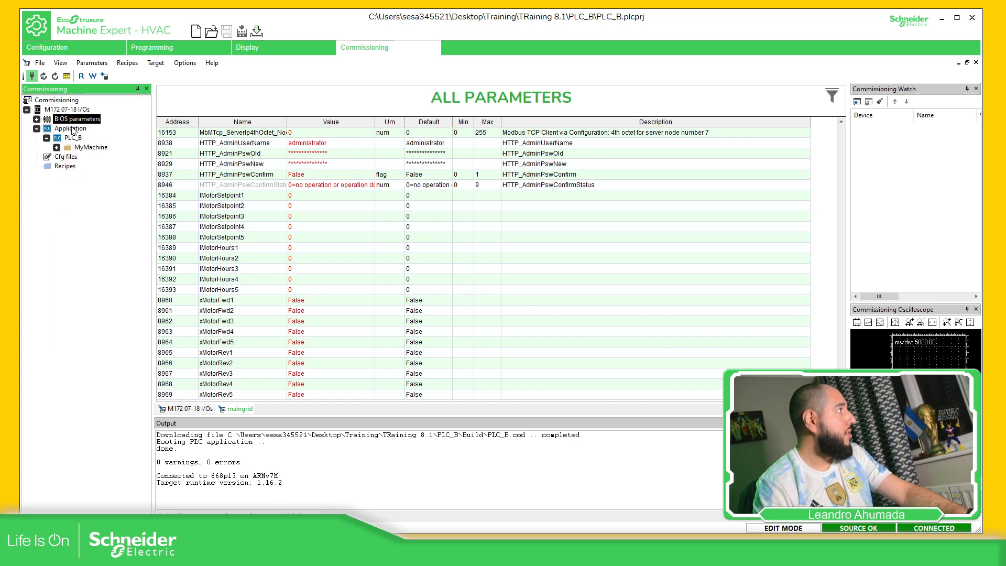
left_click(56, 147)
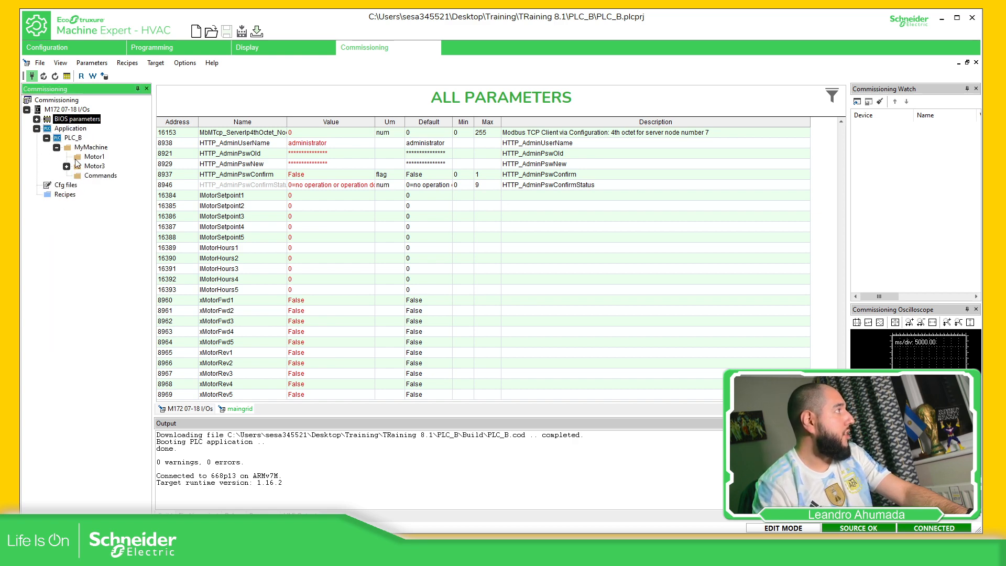
left_click(91, 147)
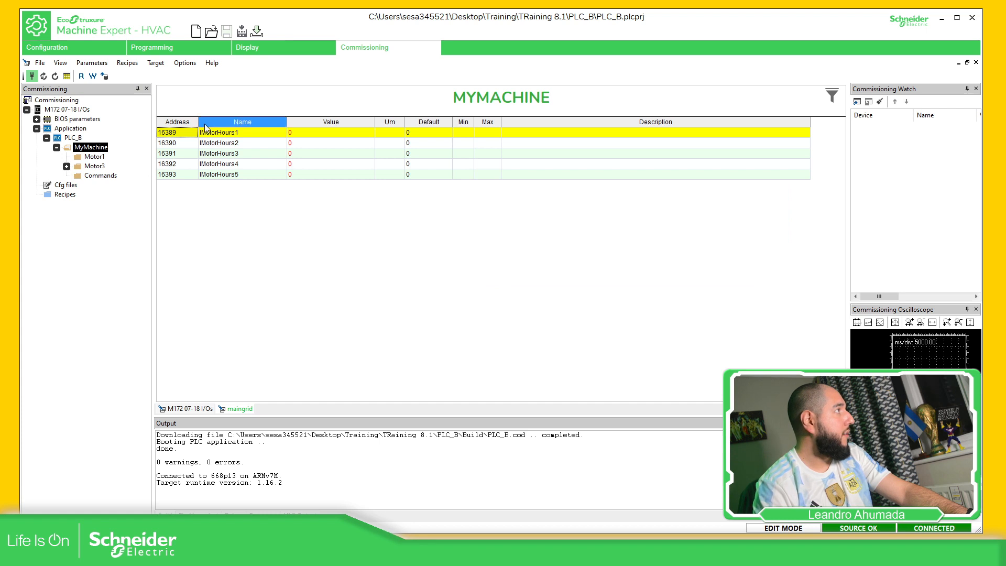
left_click(67, 167)
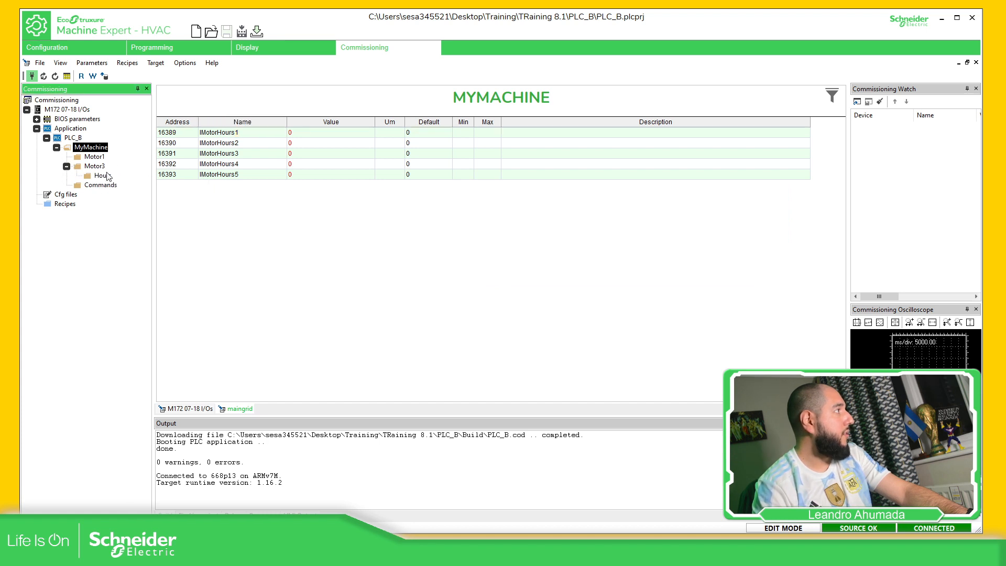
left_click(96, 156)
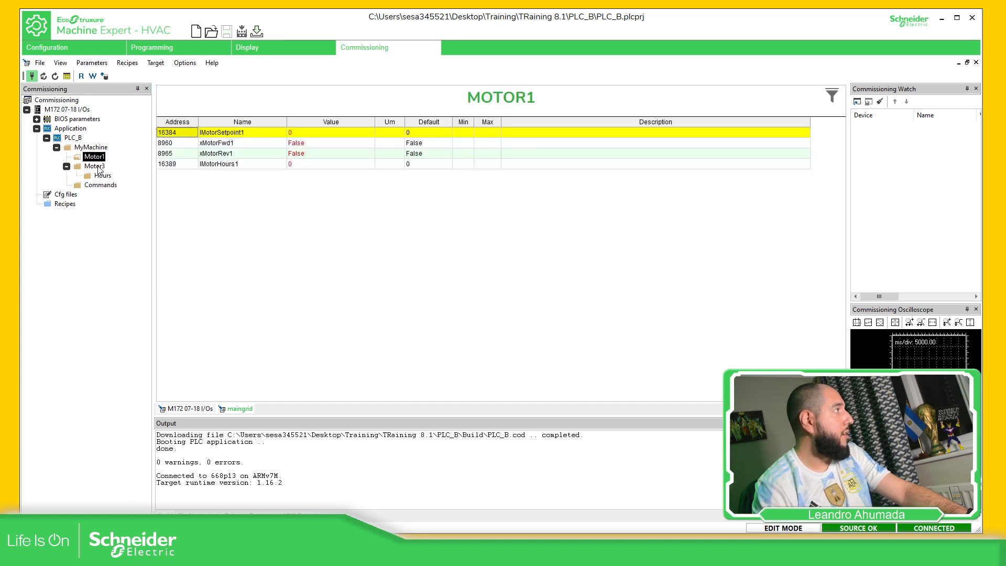
left_click(97, 167)
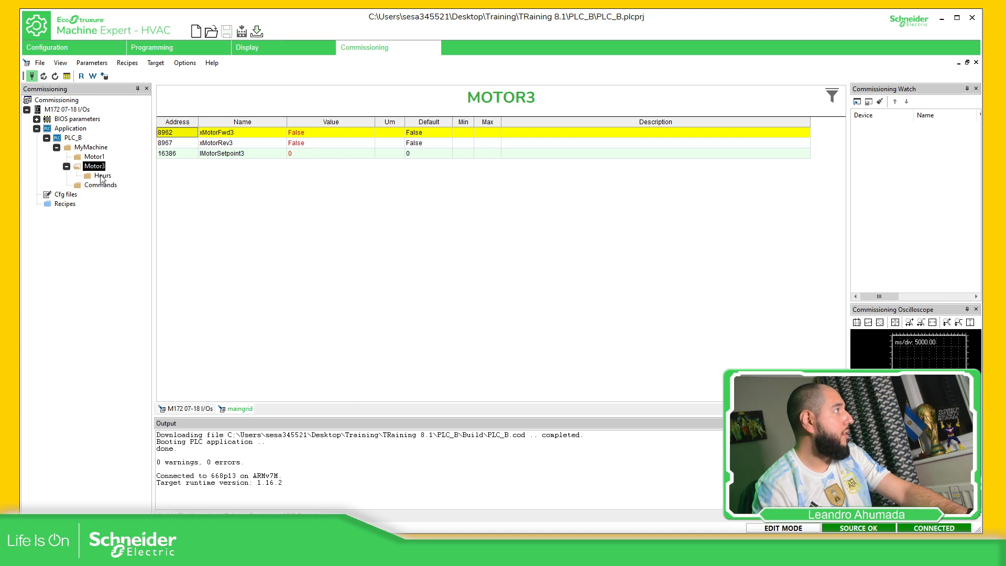
left_click(103, 177)
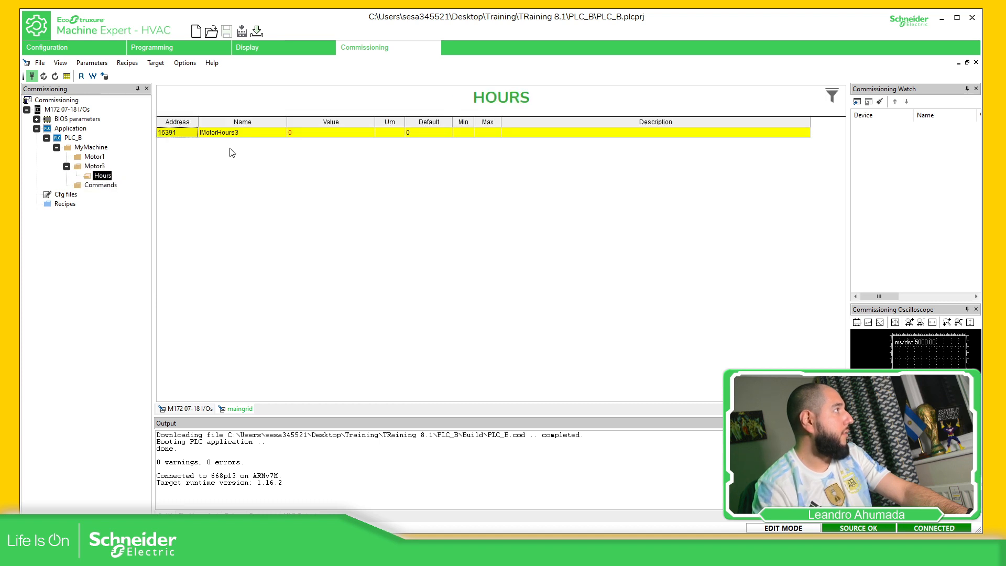
left_click(95, 166)
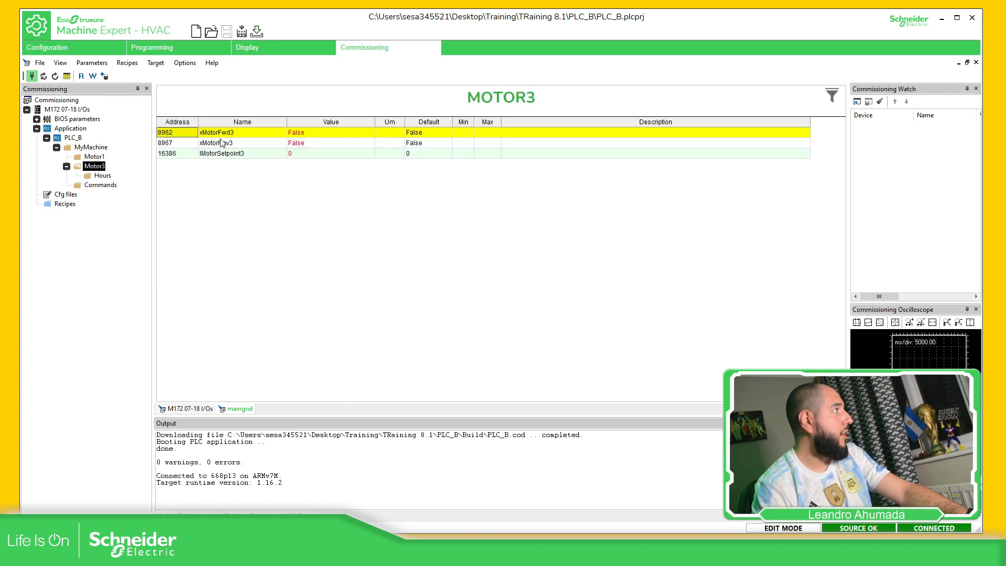
left_click(94, 157)
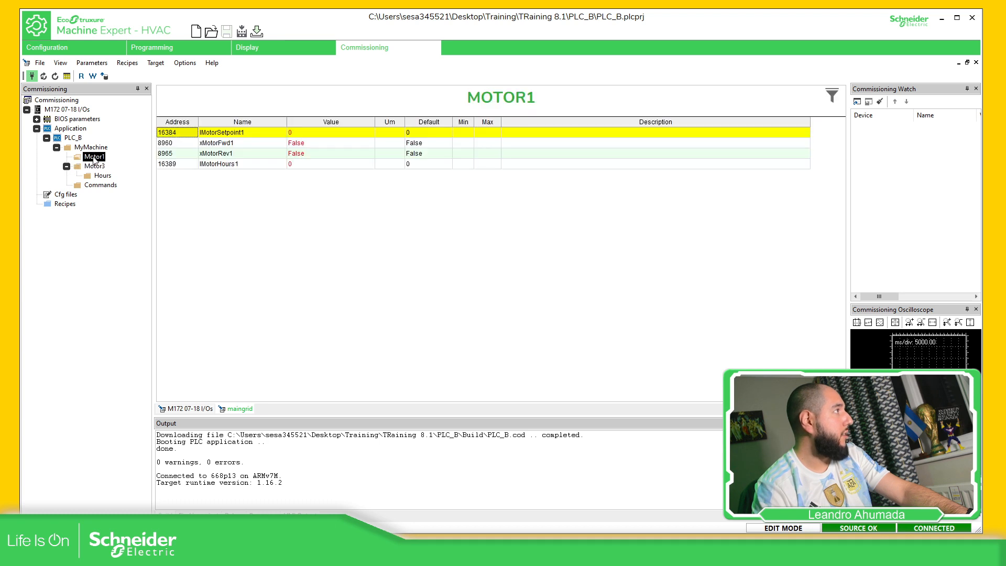
left_click(100, 176)
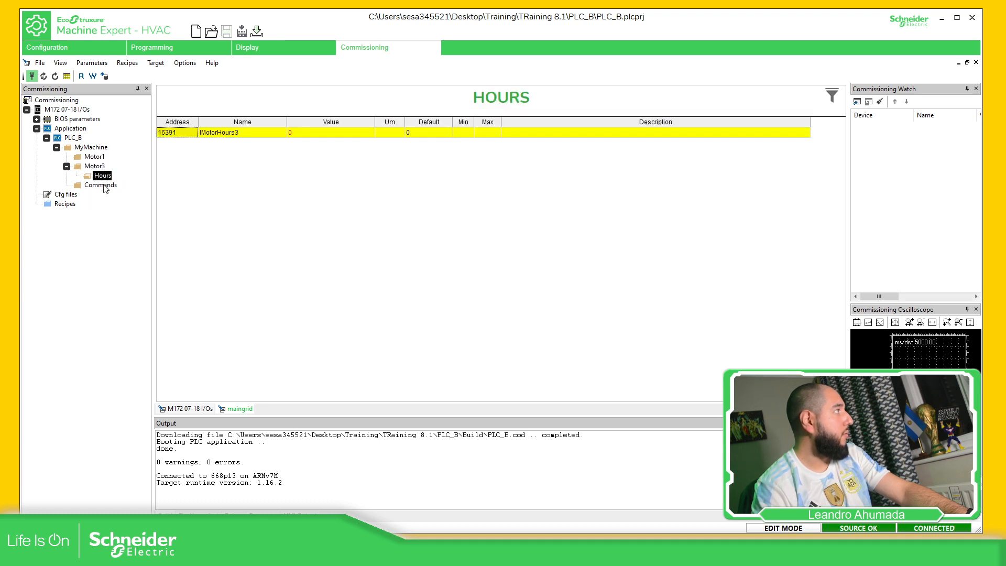
Set xMotorFwd1 and xMotorFwd3 to True in the Commands menu and write the first three command variables to the PLC.
left_click(104, 185)
left_click(315, 137)
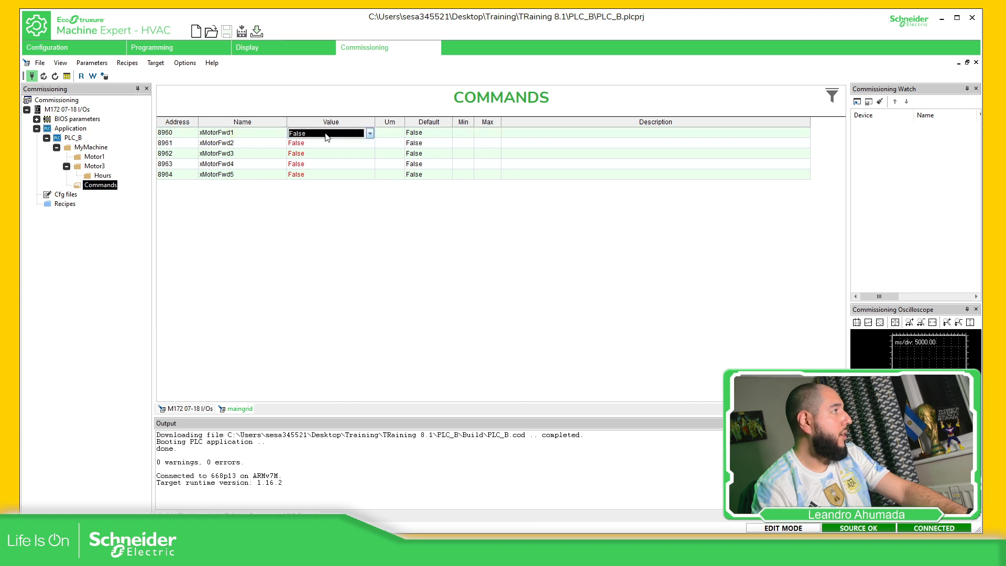
left_click(329, 138)
left_click(321, 157)
left_click(310, 175)
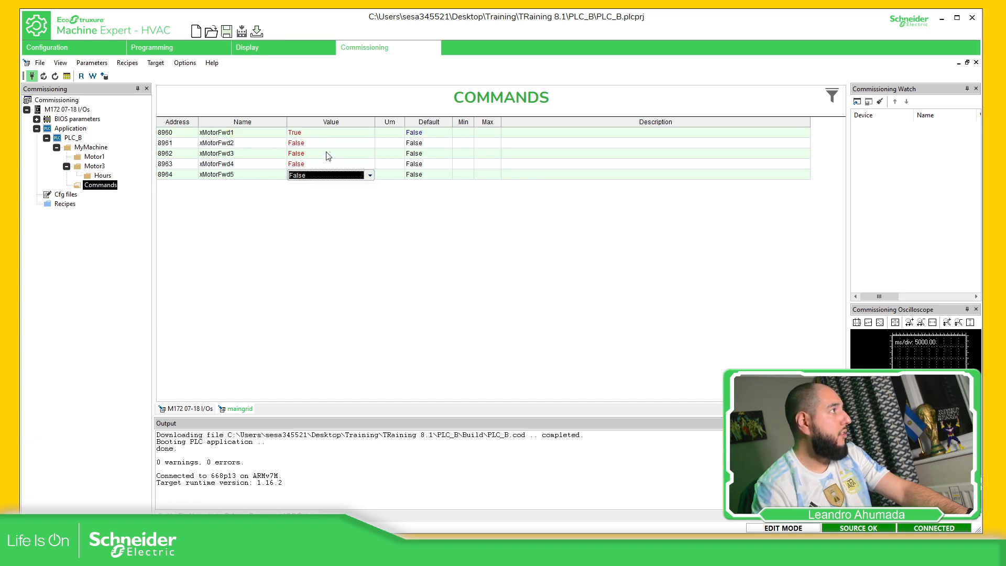
left_click(326, 155)
left_click(328, 153)
left_click(321, 177)
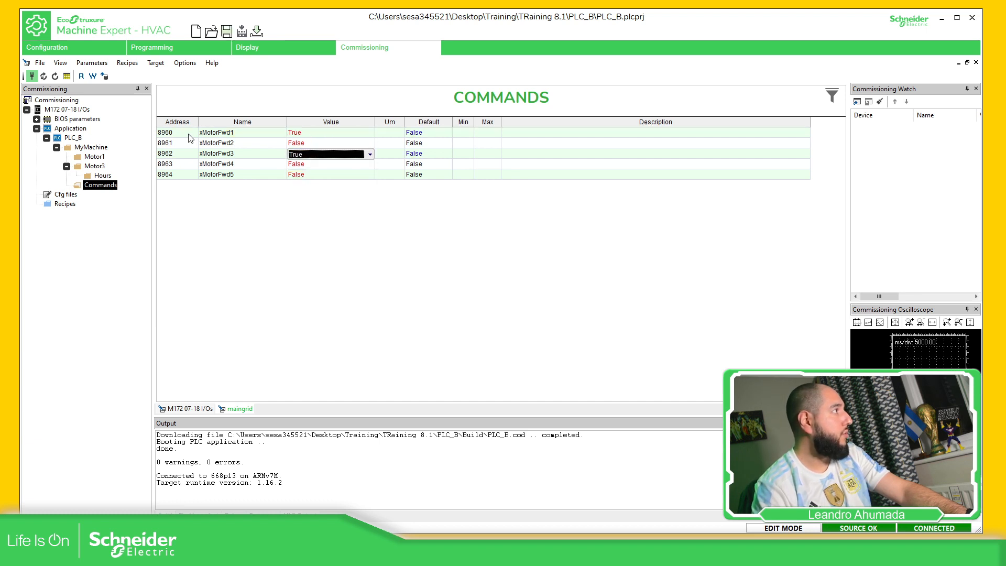
left_click(189, 135)
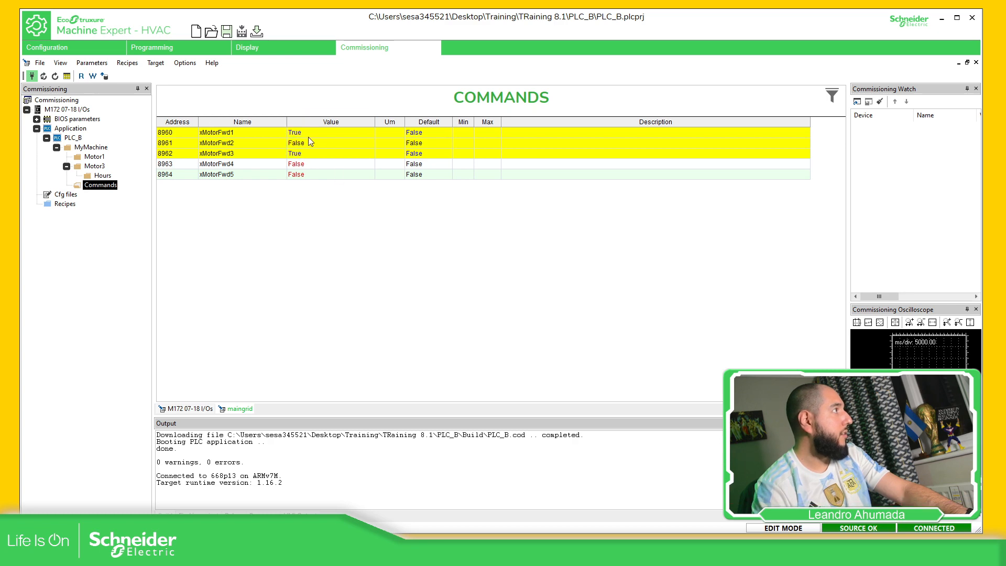
Switch to the Programming environment, keep the Watch window docked open and widen it to show the type and location columns.
left_click(161, 46)
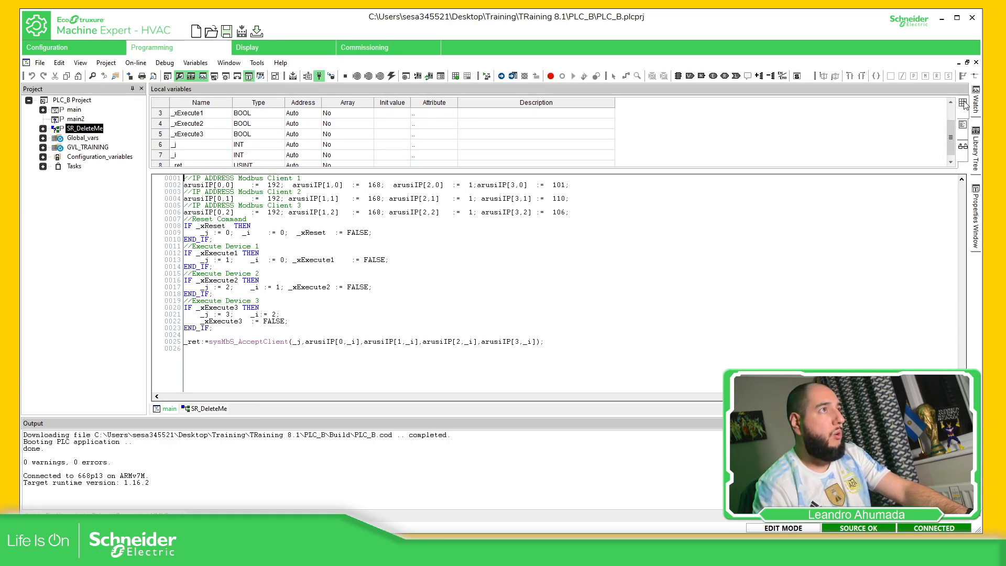
mouse_move(976, 103)
left_click(955, 89)
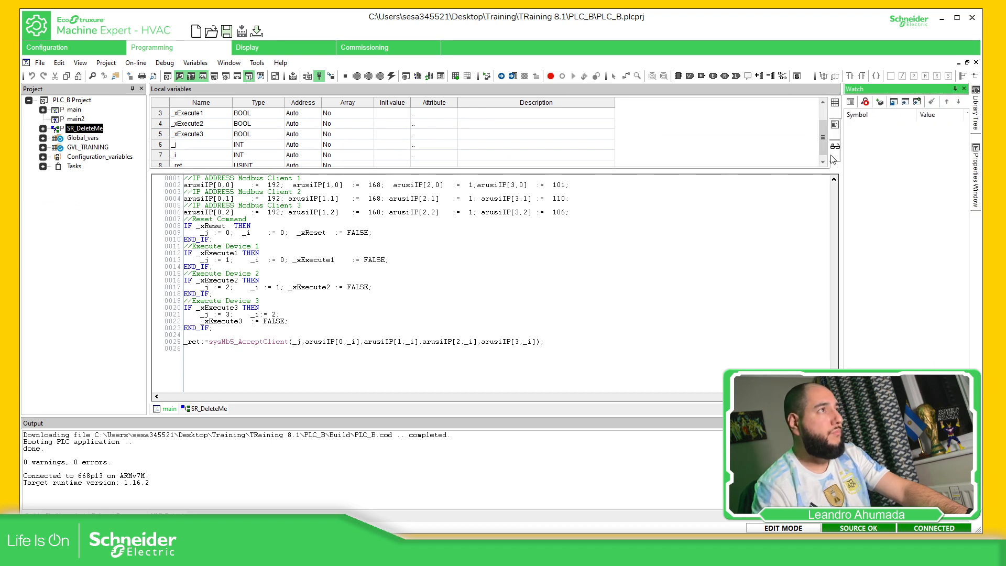
left_click_drag(843, 154, 718, 154)
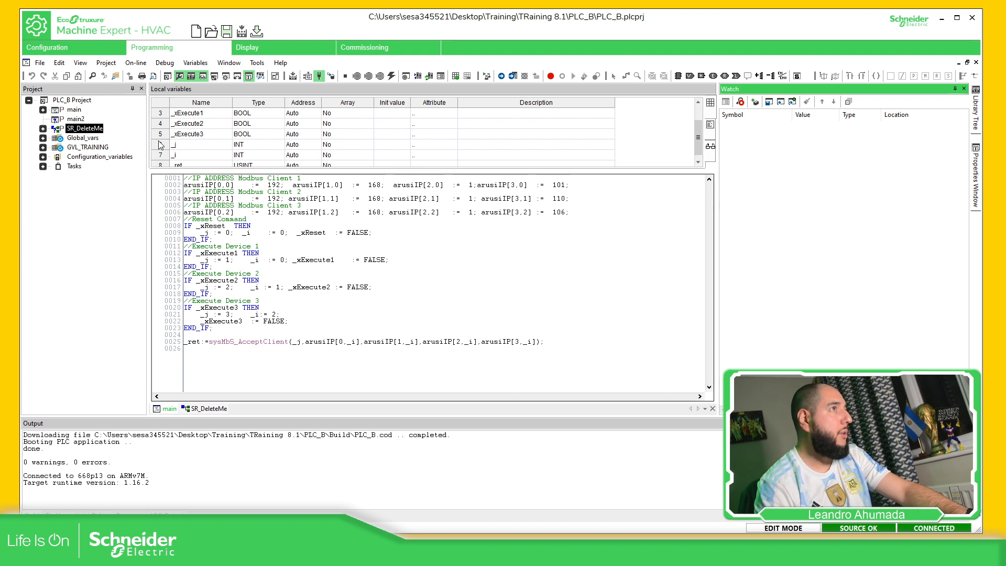
Add the status variables xMotorFwd1, xMotorFwd2 and xMotorFwd3 to the Watch window.
left_click(43, 157)
left_click(56, 176)
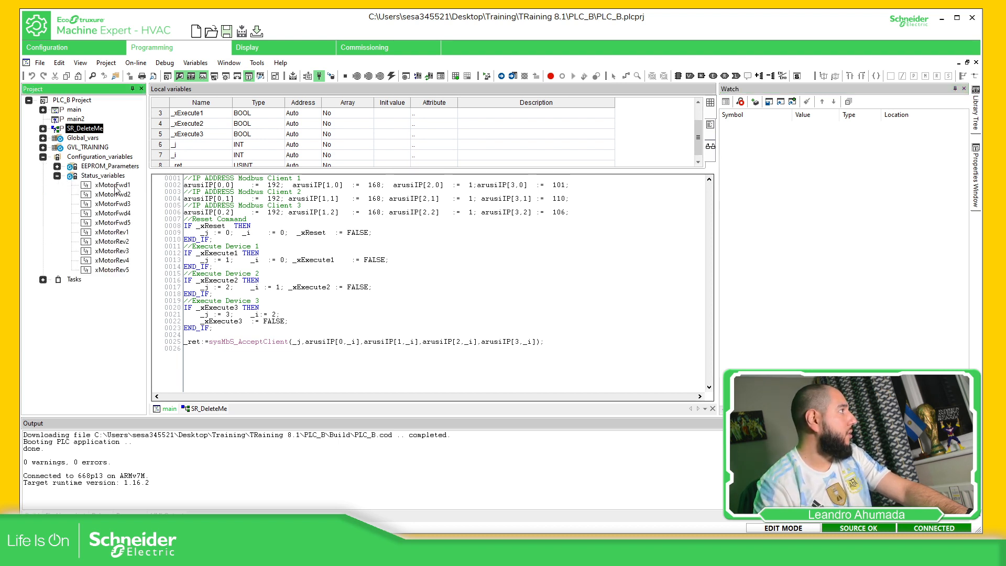
left_click_drag(112, 185, 849, 164)
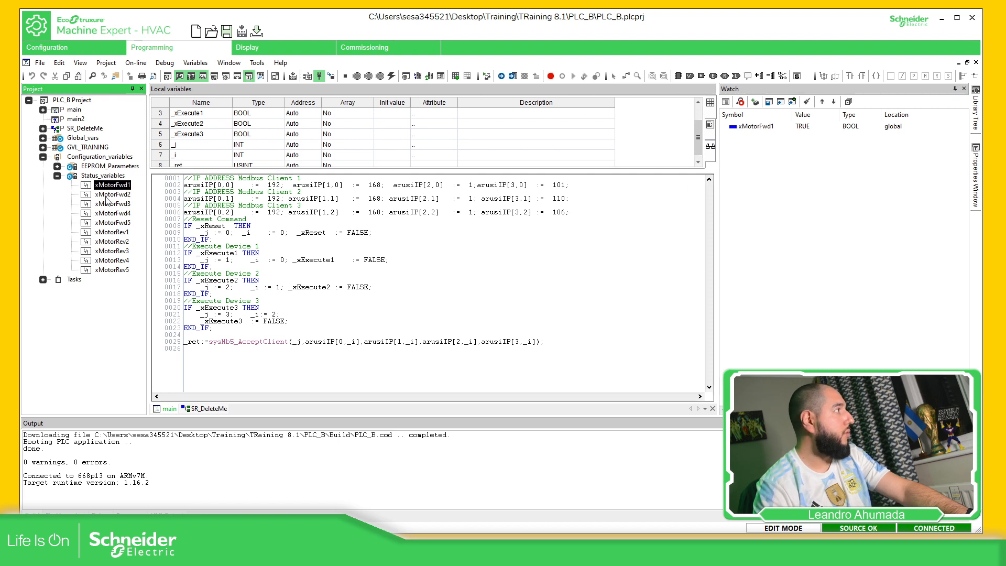
left_click_drag(110, 195, 813, 171)
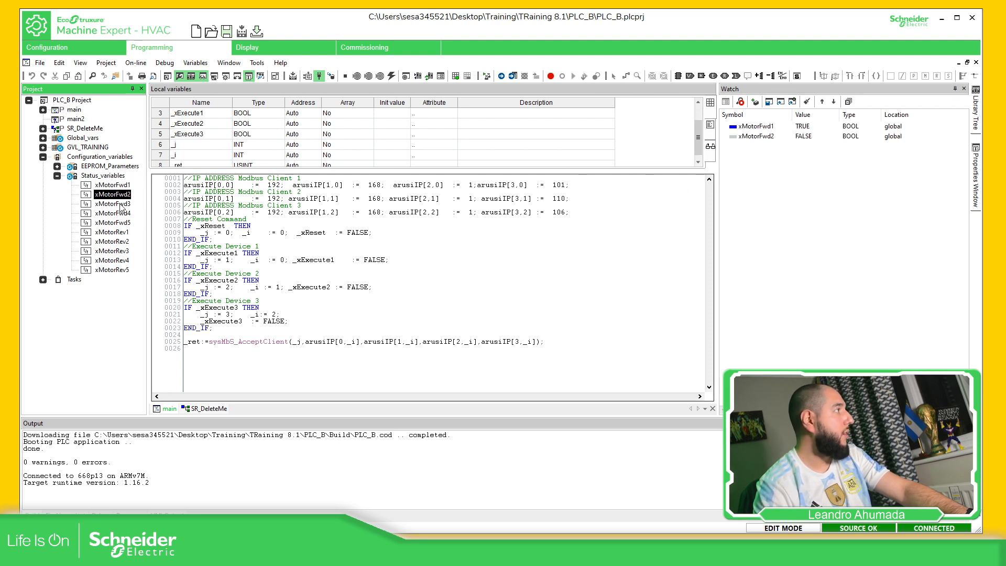
left_click_drag(118, 205, 787, 192)
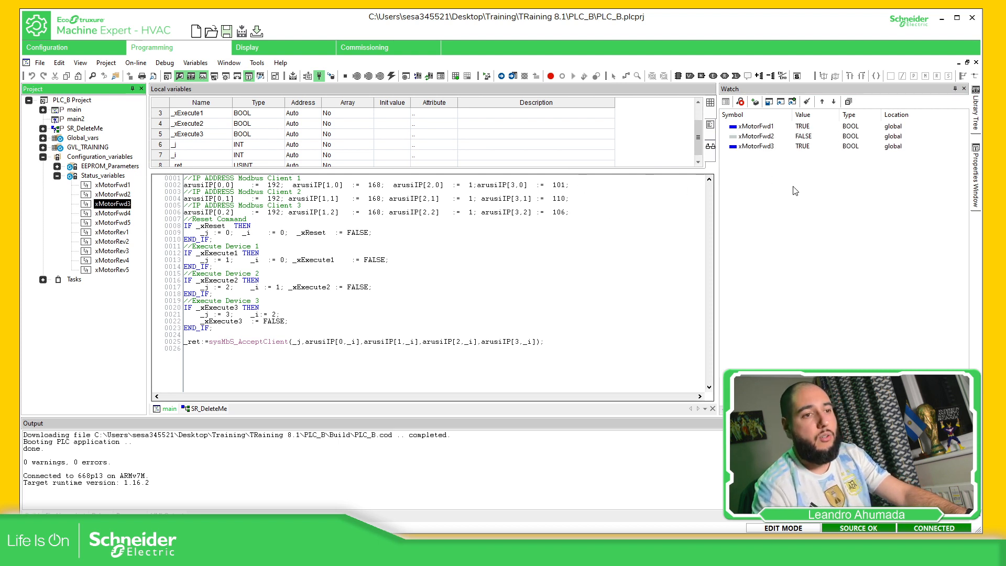